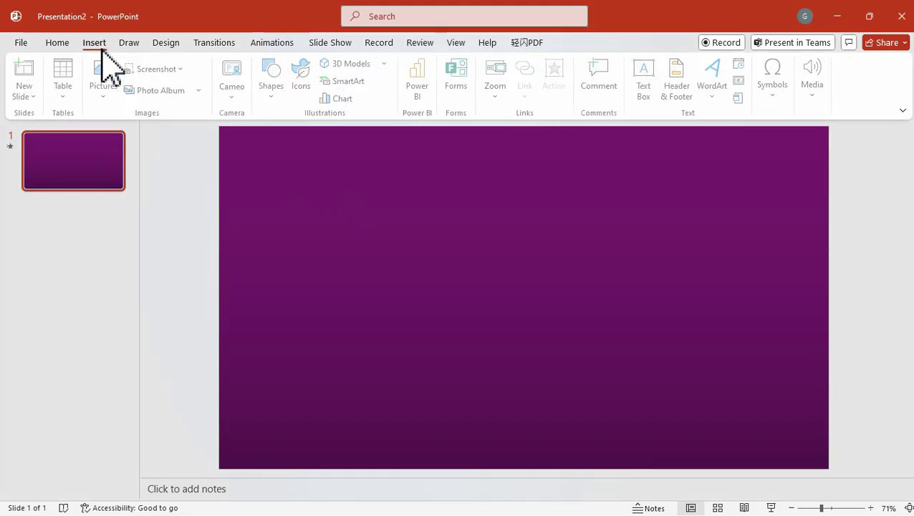
# Draw a rectangle near the centre of the violet slide.
pyautogui.click(271, 96)
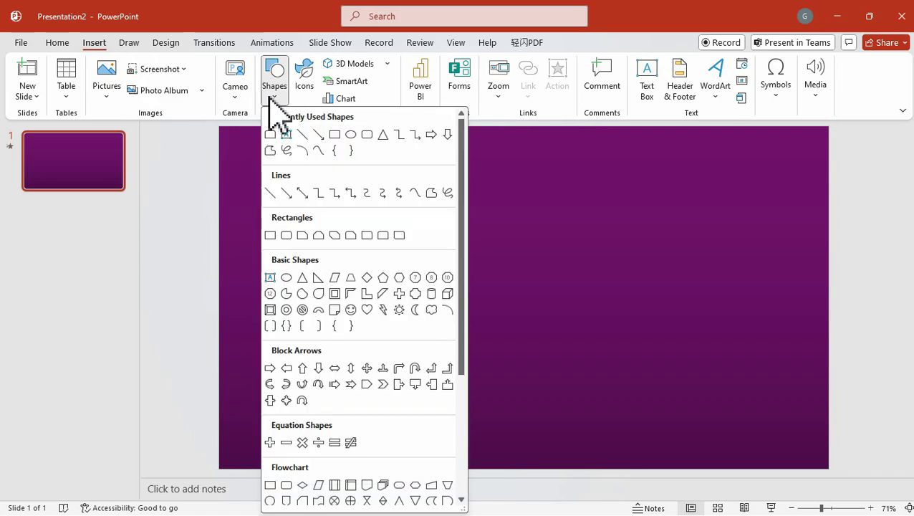
pyautogui.click(334, 135)
pyautogui.moveTo(475, 212); pyautogui.dragTo(574, 367)
pyautogui.moveTo(556, 248); pyautogui.dragTo(552, 253)
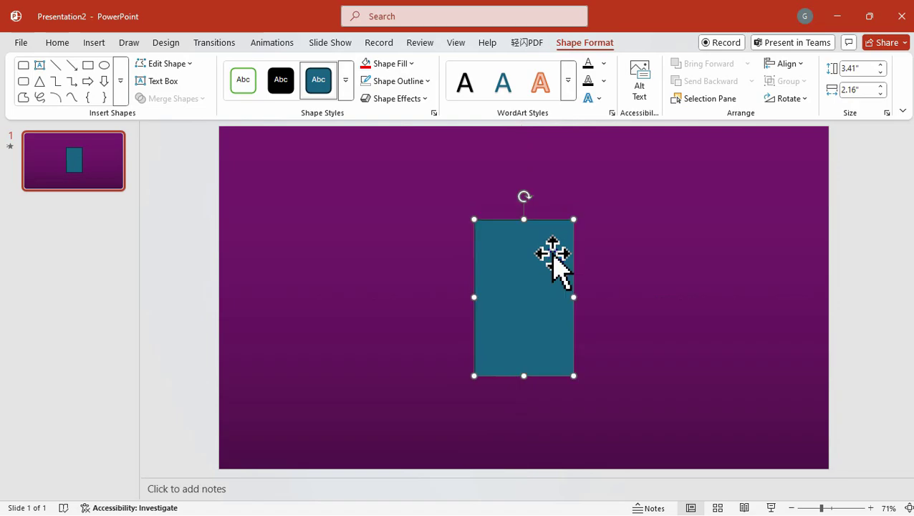
# Make the rectangle white with no outline and an outer shadow.
pyautogui.click(403, 66)
pyautogui.click(381, 131)
pyautogui.click(398, 81)
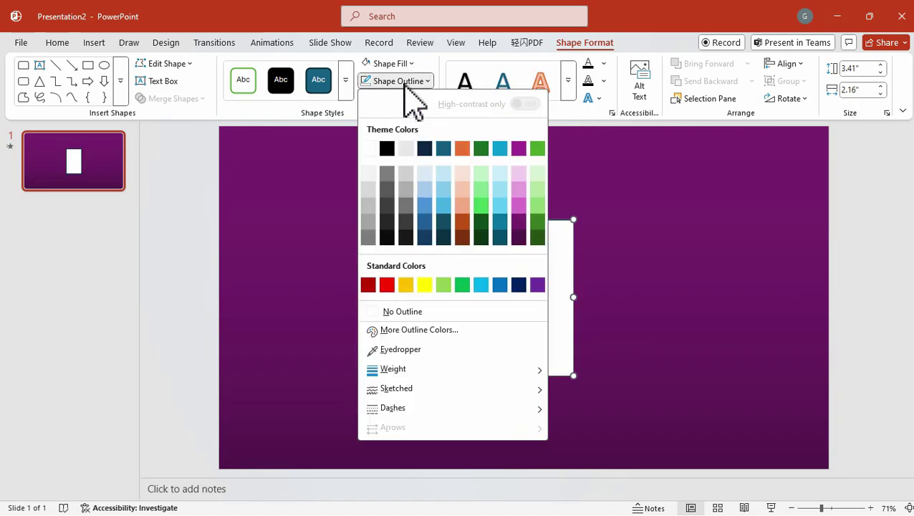
pyautogui.click(406, 310)
pyautogui.click(407, 101)
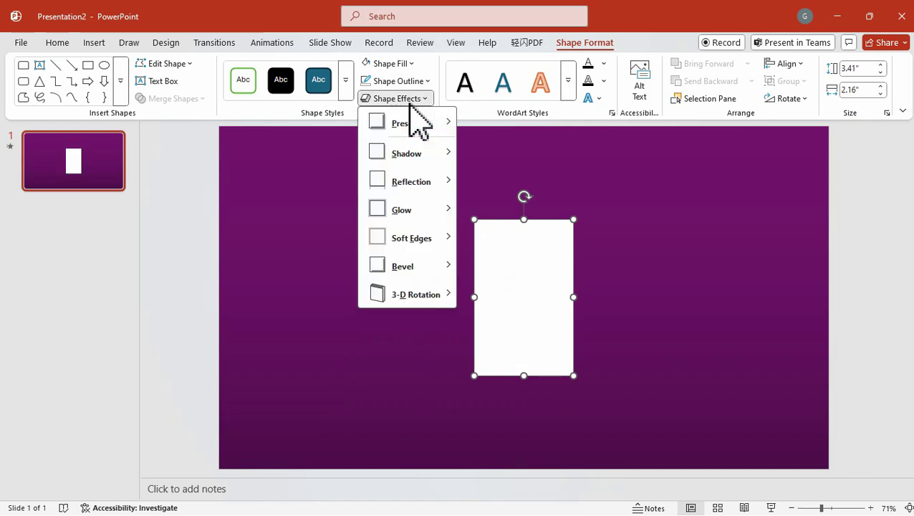
pyautogui.moveTo(424, 164)
pyautogui.click(510, 222)
pyautogui.click(672, 228)
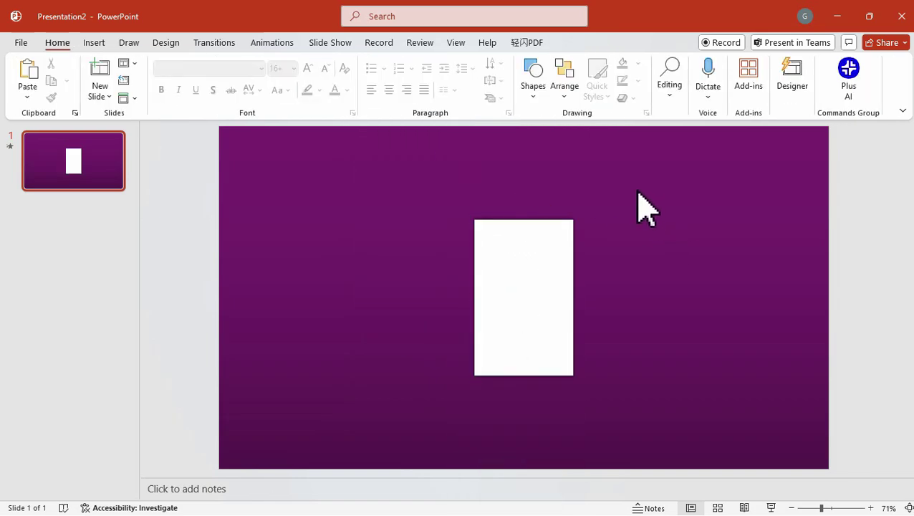
# Duplicate the white card into four copies spread across the slide.
pyautogui.click(108, 47)
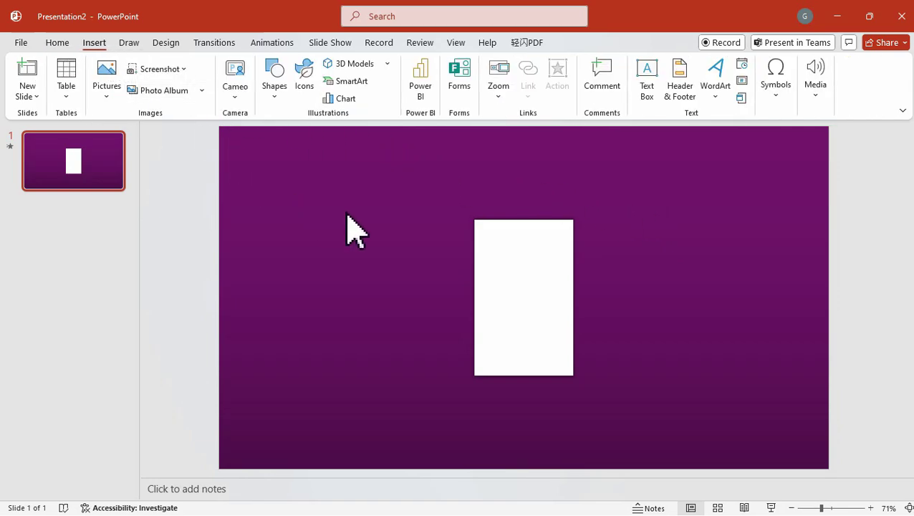
pyautogui.click(493, 287)
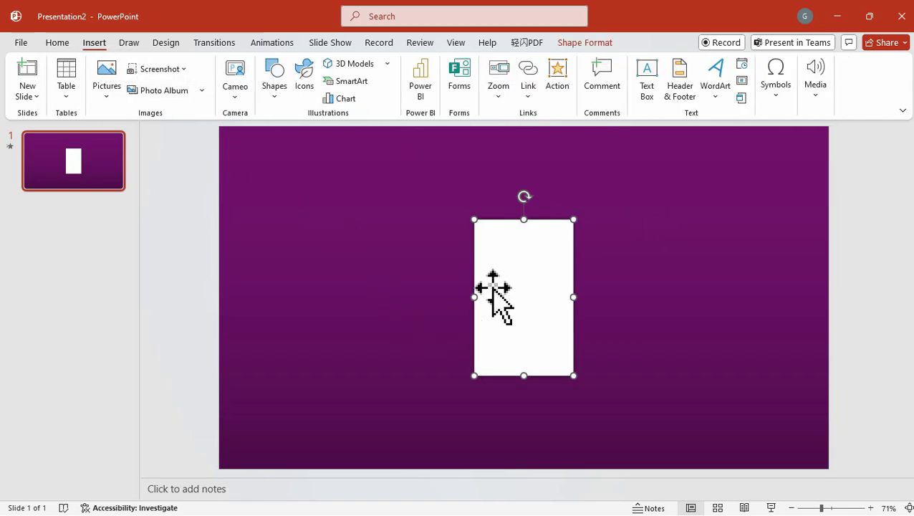
pyautogui.moveTo(493, 288); pyautogui.dragTo(383, 278)
pyautogui.hotkey('ctrl', 'v')
pyautogui.moveTo(508, 279); pyautogui.dragTo(651, 283)
pyautogui.click(406, 282)
pyautogui.moveTo(406, 282); pyautogui.dragTo(400, 294)
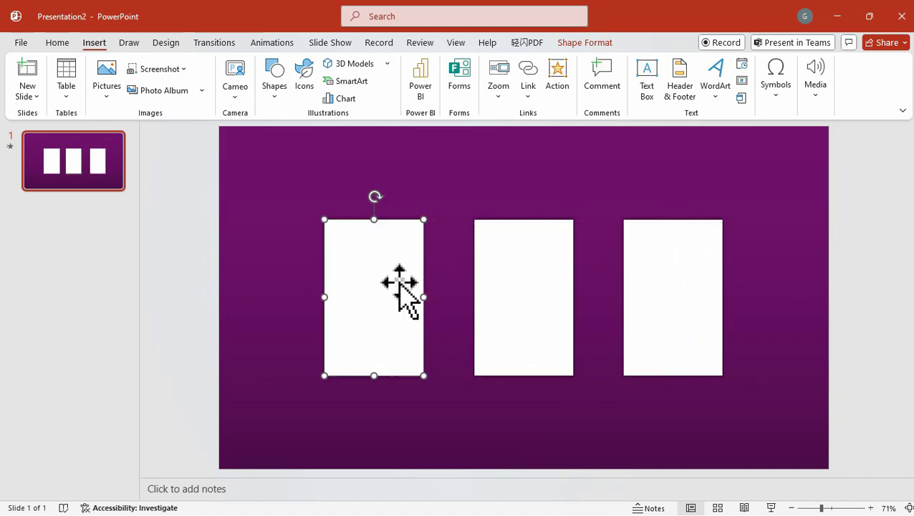
pyautogui.hotkey('ctrl', 'v')
pyautogui.moveTo(523, 287); pyautogui.dragTo(805, 274)
# Group the four cards and shift the group left to centre it on the slide.
pyautogui.keyDown('ctrl'); pyautogui.click(638, 244); pyautogui.keyUp('ctrl')
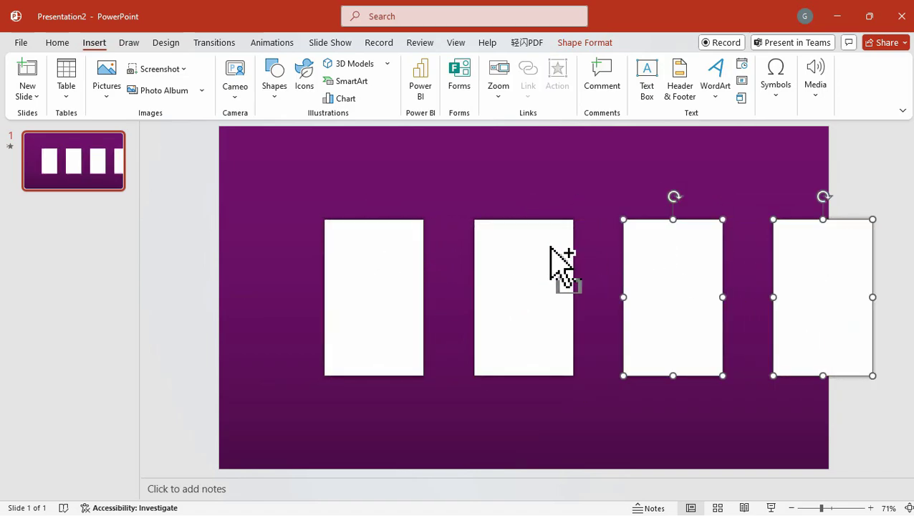
pyautogui.keyDown('ctrl'); pyautogui.click(502, 248); pyautogui.keyUp('ctrl')
pyautogui.keyDown('ctrl'); pyautogui.click(391, 249); pyautogui.keyUp('ctrl')
pyautogui.rightClick(391, 248)
pyautogui.moveTo(489, 343)
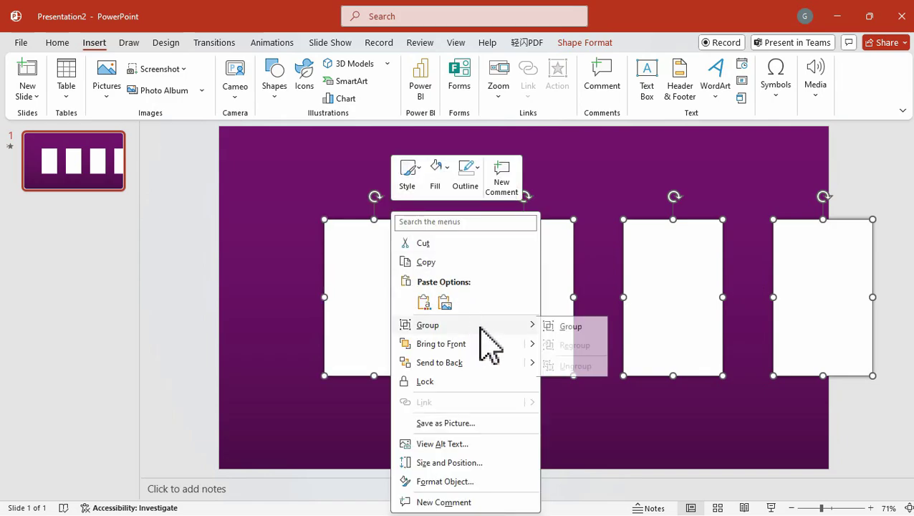
pyautogui.click(571, 346)
pyautogui.moveTo(538, 271); pyautogui.dragTo(478, 276)
pyautogui.click(466, 195)
# Ungroup the cards back into four and paste the sample text boxes onto them.
pyautogui.click(458, 223)
pyautogui.rightClick(455, 242)
pyautogui.moveTo(527, 331)
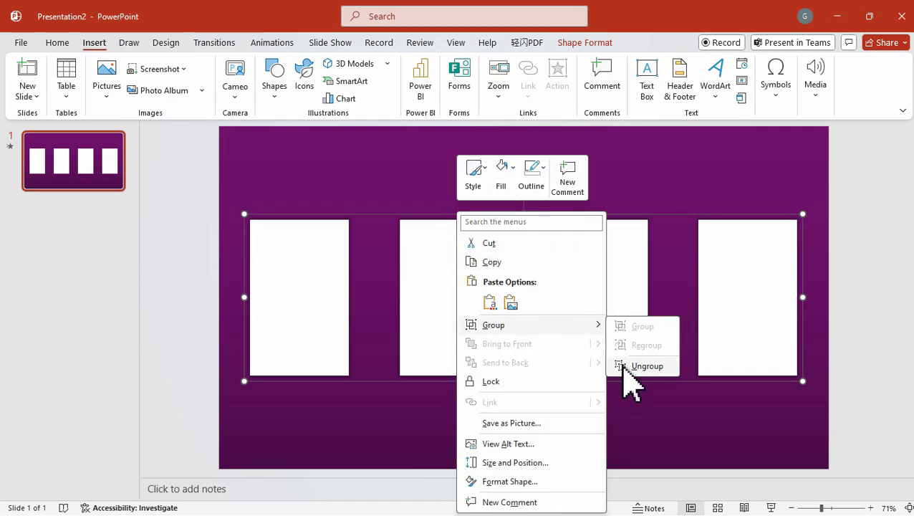
pyautogui.click(625, 366)
pyautogui.click(543, 185)
pyautogui.hotkey('ctrl', 'v')
# Paste the gear, lightbulb, clipboard and bells icons above the four cards' text.
pyautogui.click(536, 173)
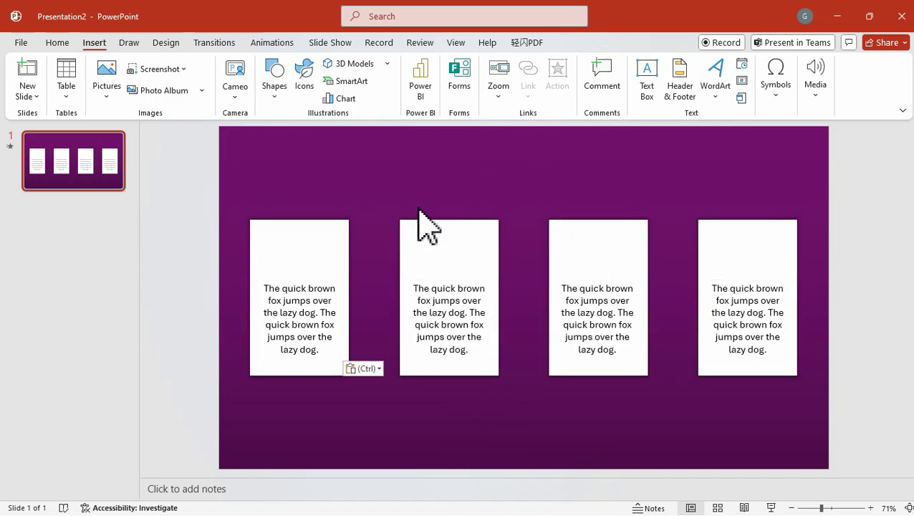
pyautogui.click(316, 305)
pyautogui.click(451, 300)
pyautogui.click(611, 312)
pyautogui.click(752, 312)
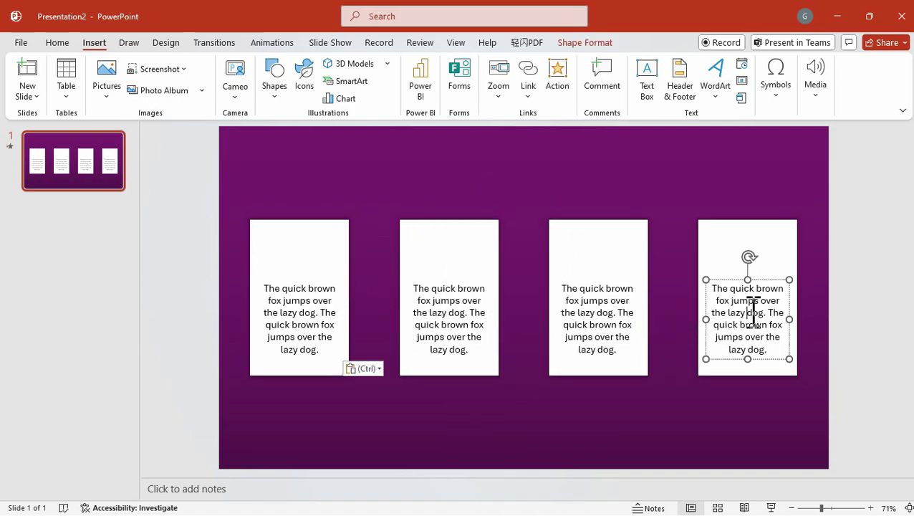
pyautogui.click(748, 181)
pyautogui.hotkey('ctrl', 'v')
pyautogui.click(745, 180)
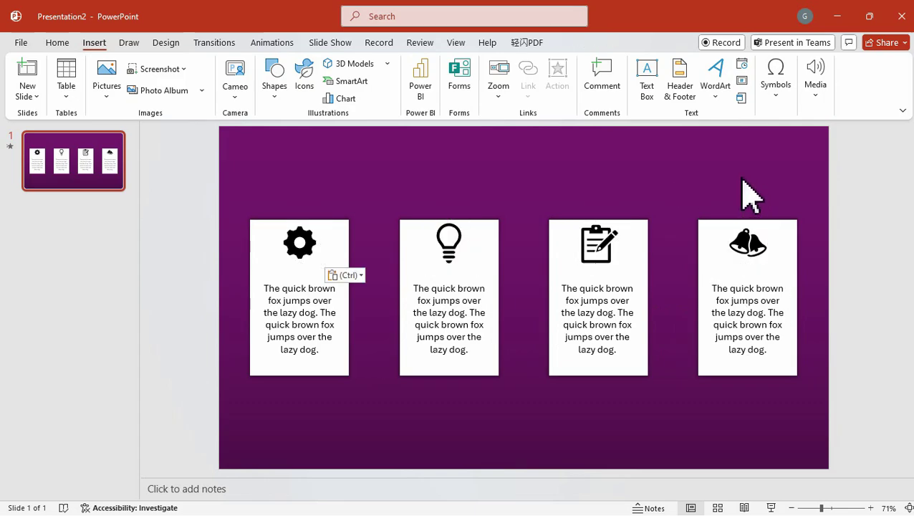
pyautogui.moveTo(250, 185); pyautogui.dragTo(810, 293)
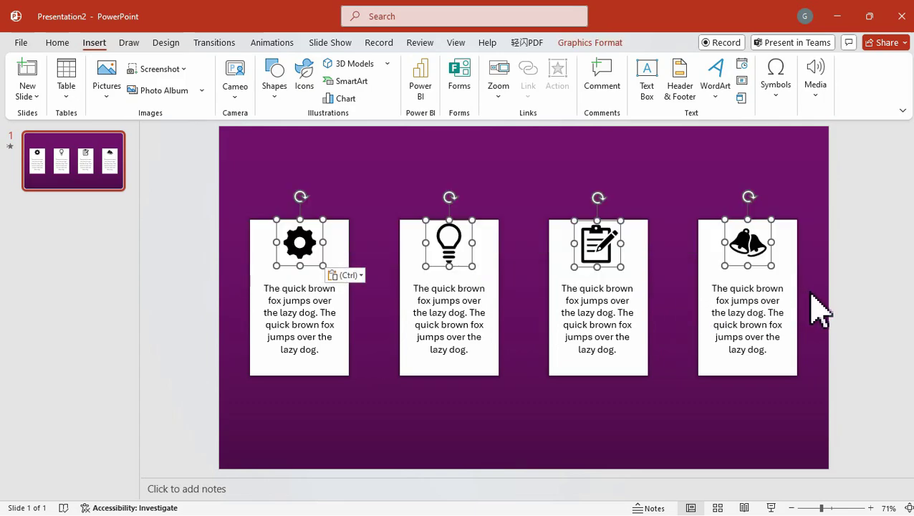
pyautogui.click(655, 165)
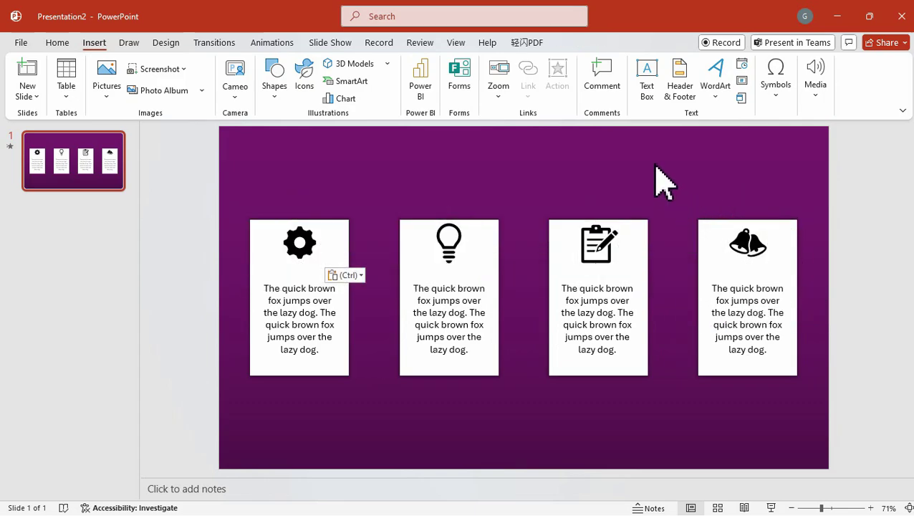
# Group each card's icon and text with it, starting with the gear card.
pyautogui.moveTo(217, 187); pyautogui.dragTo(382, 429)
pyautogui.rightClick(341, 344)
pyautogui.moveTo(444, 155)
pyautogui.click(510, 156)
pyautogui.moveTo(378, 176); pyautogui.dragTo(546, 447)
pyautogui.moveTo(523, 182); pyautogui.dragTo(670, 410)
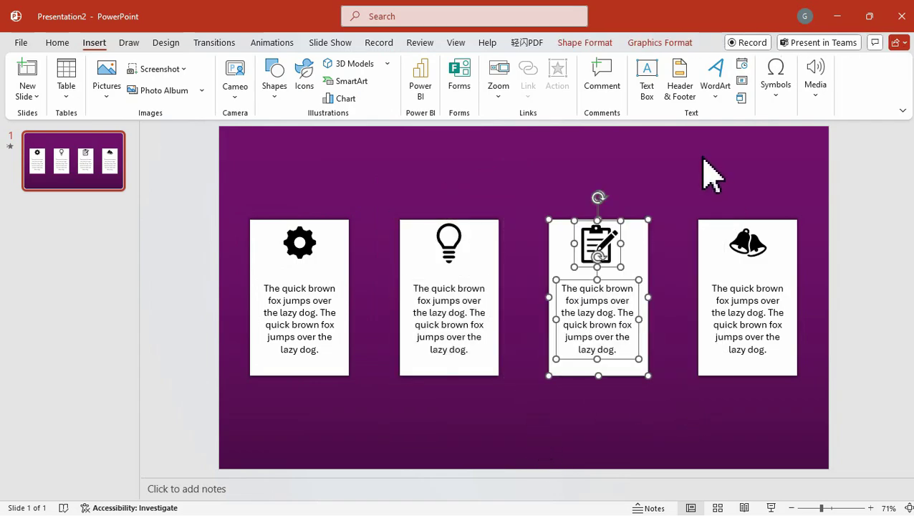
pyautogui.moveTo(678, 162); pyautogui.dragTo(828, 447)
pyautogui.hotkey('ctrl', 'g')
pyautogui.click(768, 453)
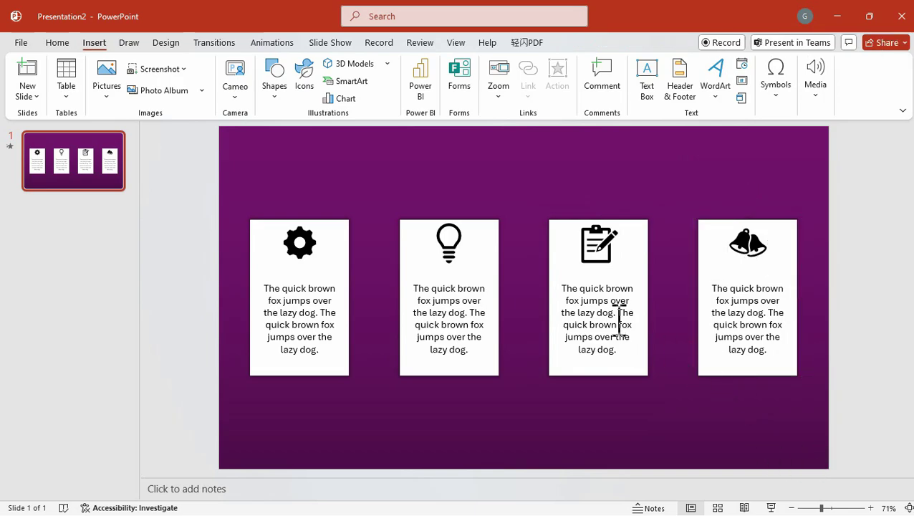
# Draw a rounded-top rectangle over the second card and flip it upside down.
pyautogui.click(275, 86)
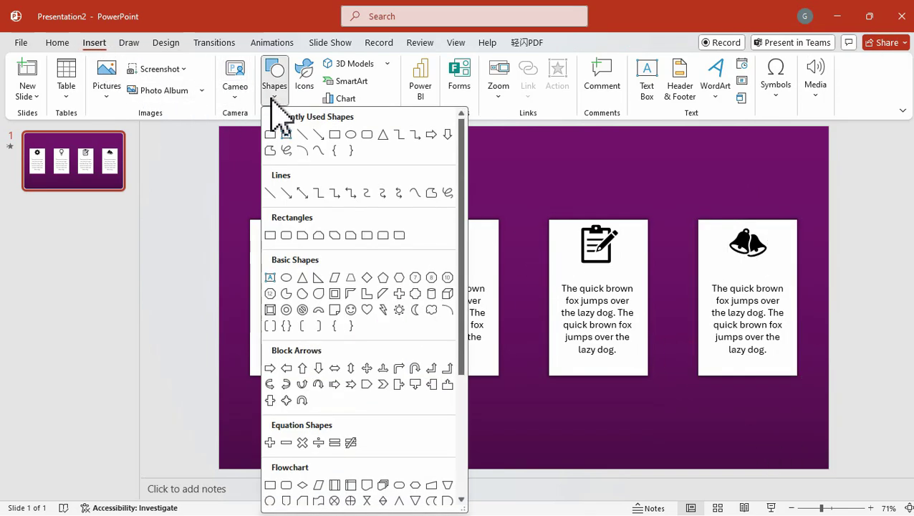
pyautogui.click(383, 235)
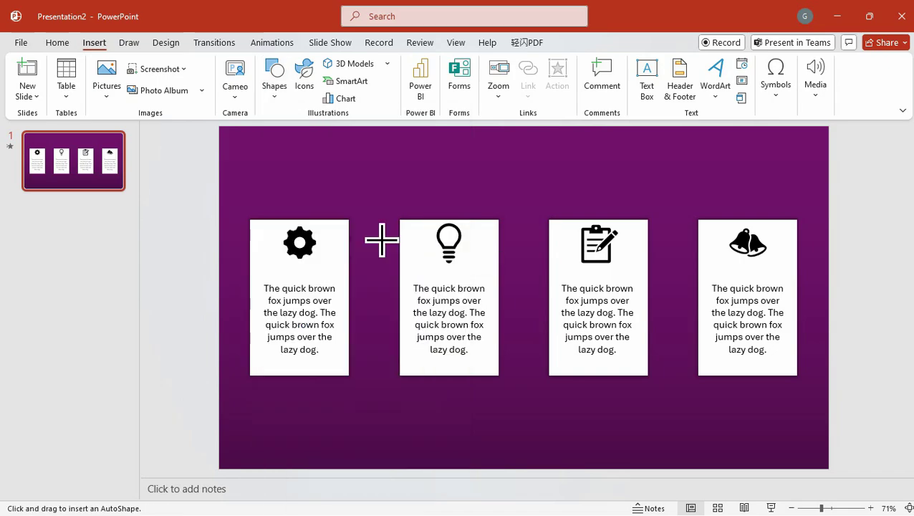
pyautogui.moveTo(387, 230); pyautogui.dragTo(515, 395)
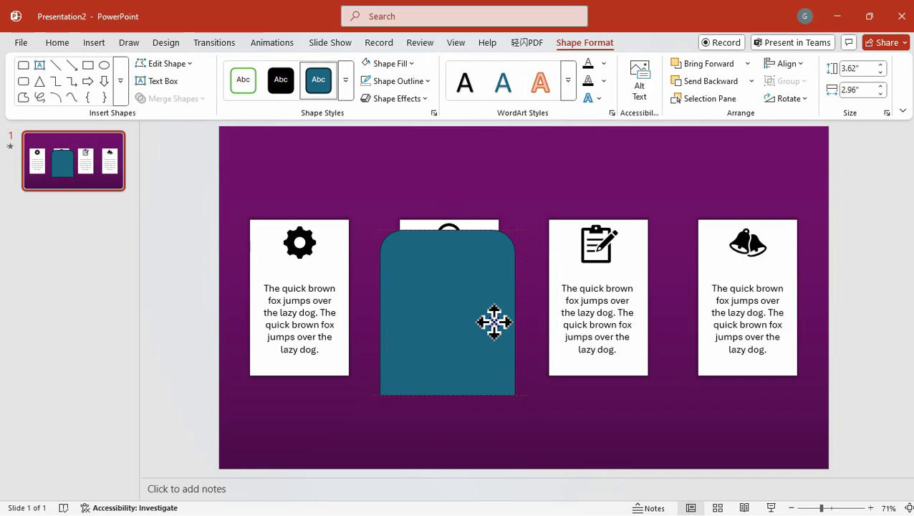
pyautogui.moveTo(494, 322); pyautogui.dragTo(491, 322)
pyautogui.click(788, 98)
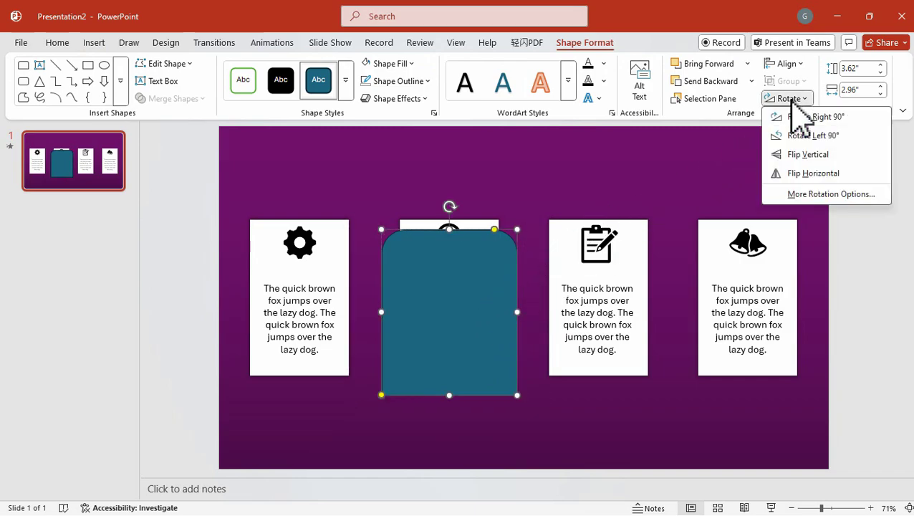
pyautogui.click(815, 159)
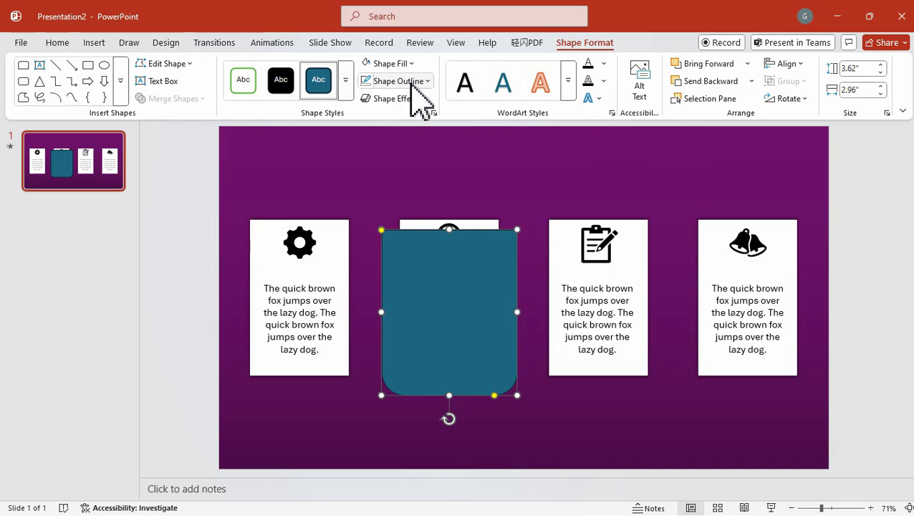
# Draw a circle and nudge it onto the middle cover card's top edge.
pyautogui.click(95, 43)
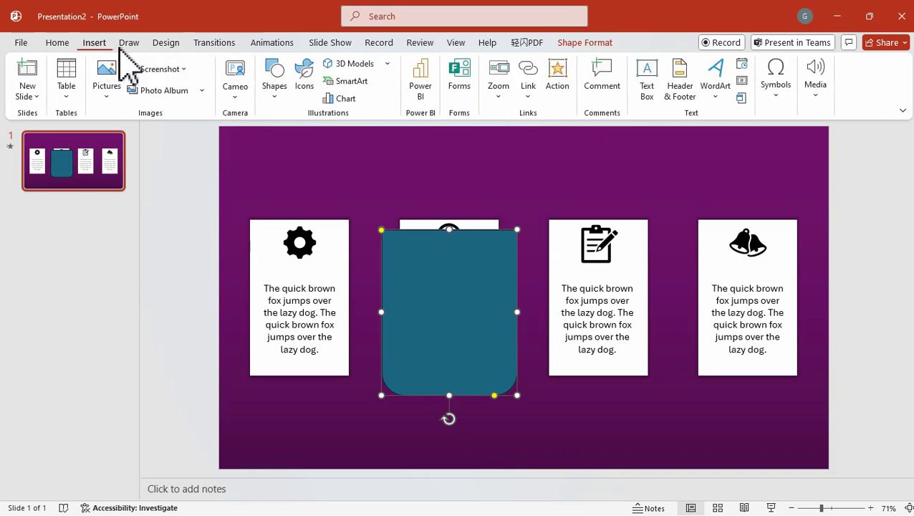
pyautogui.click(279, 93)
pyautogui.click(349, 134)
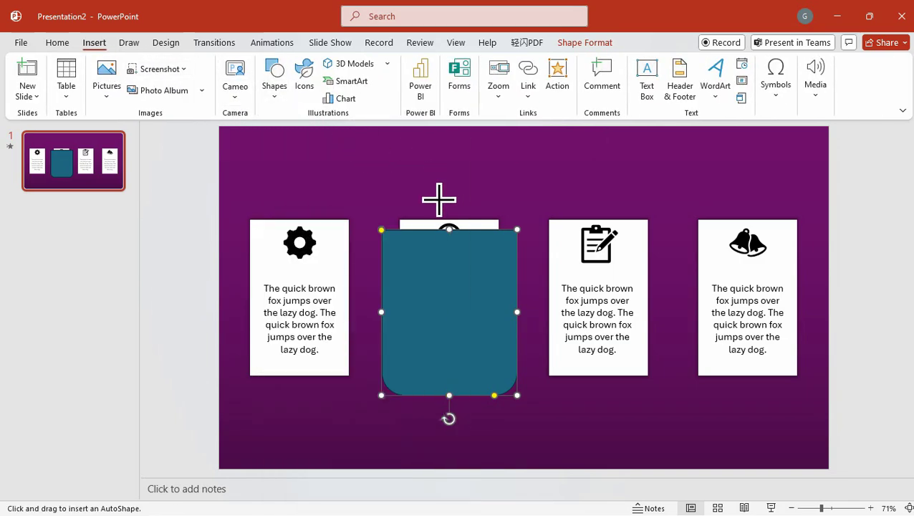
pyautogui.moveTo(419, 199)
pyautogui.mouseDown()
pyautogui.moveTo(486, 261)
pyautogui.moveTo(483, 272)
pyautogui.mouseUp()
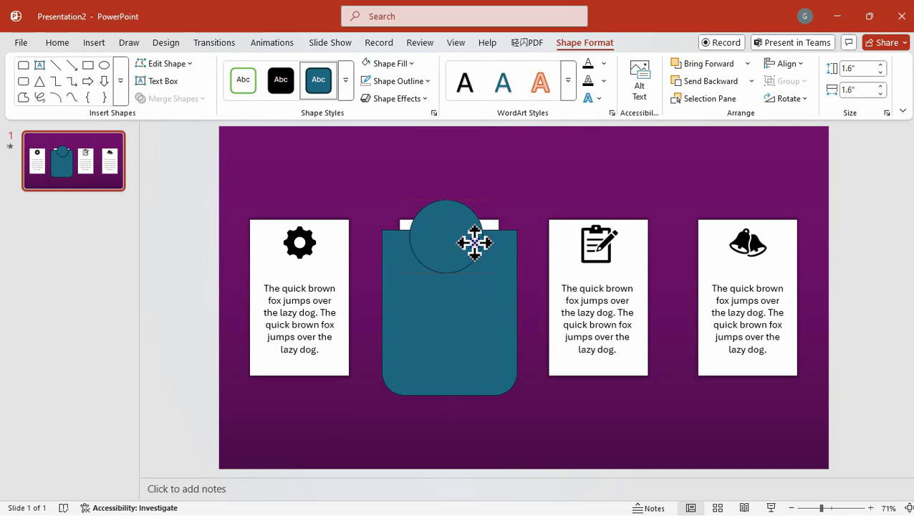
pyautogui.click(474, 243)
pyautogui.moveTo(472, 237); pyautogui.dragTo(473, 229)
pyautogui.click(538, 210)
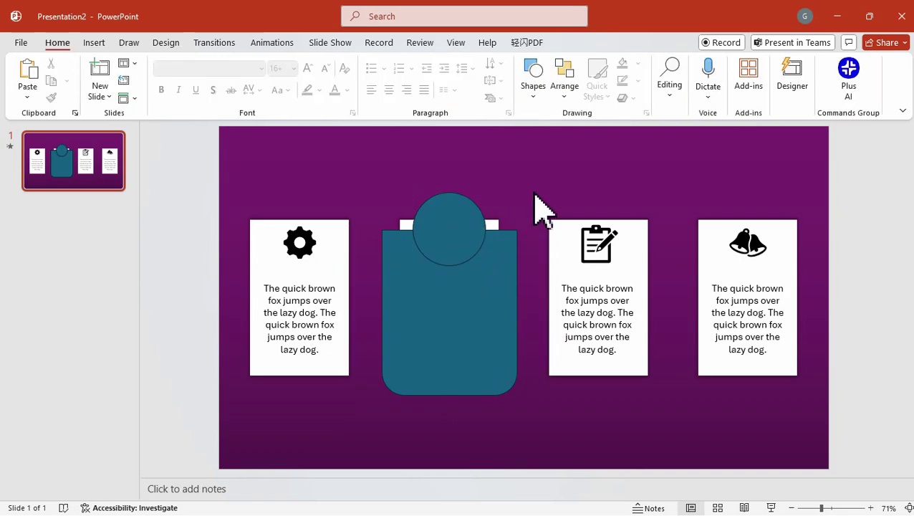
# Centre the circle on the cover's top edge and subtract it from the teal cover.
pyautogui.click(505, 283)
pyautogui.keyDown('shift'); pyautogui.click(476, 212); pyautogui.keyUp('shift')
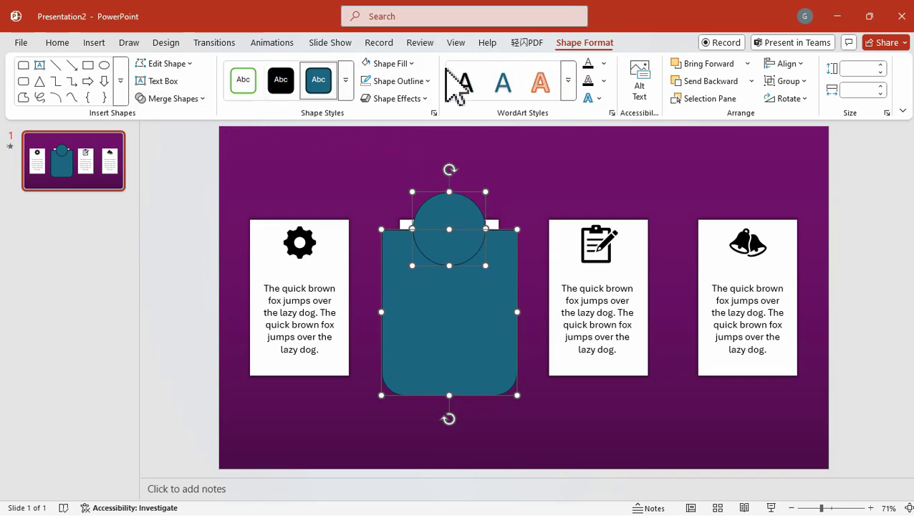
pyautogui.click(179, 99)
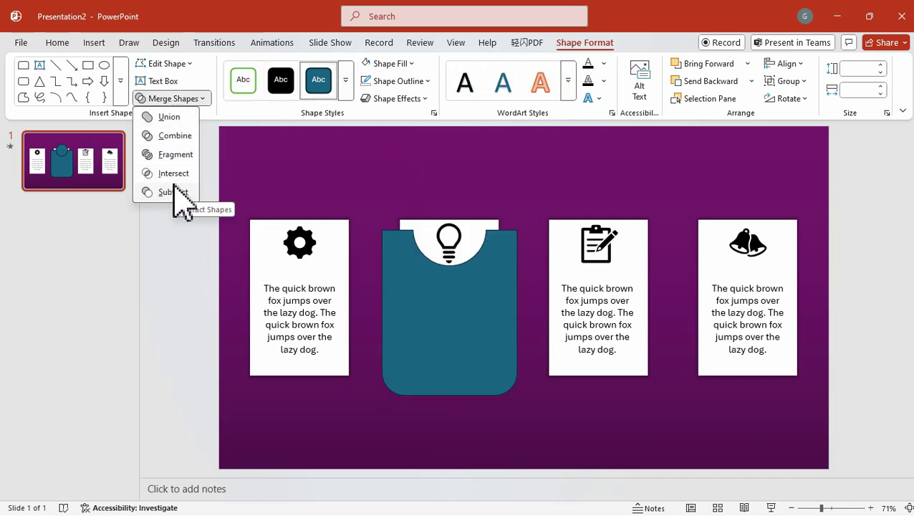
pyautogui.click(312, 163)
pyautogui.click(387, 208)
pyautogui.moveTo(453, 220); pyautogui.dragTo(451, 218)
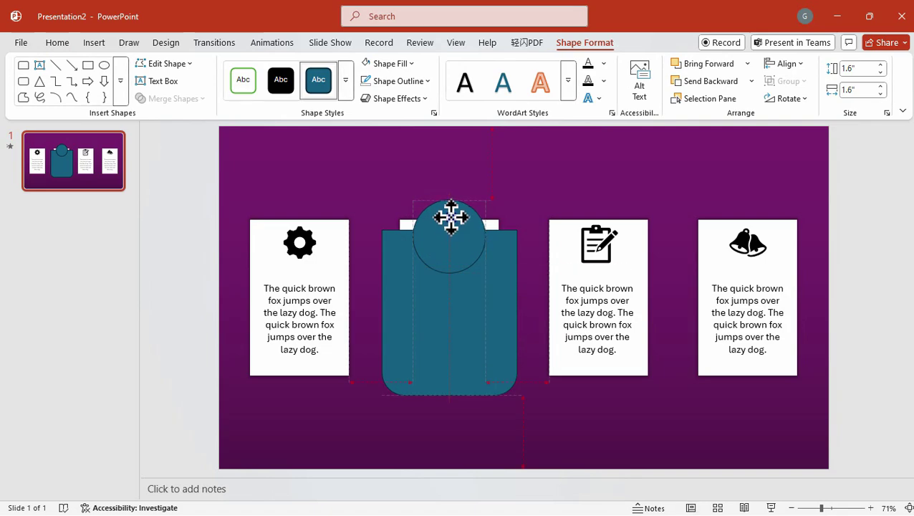
pyautogui.click(493, 306)
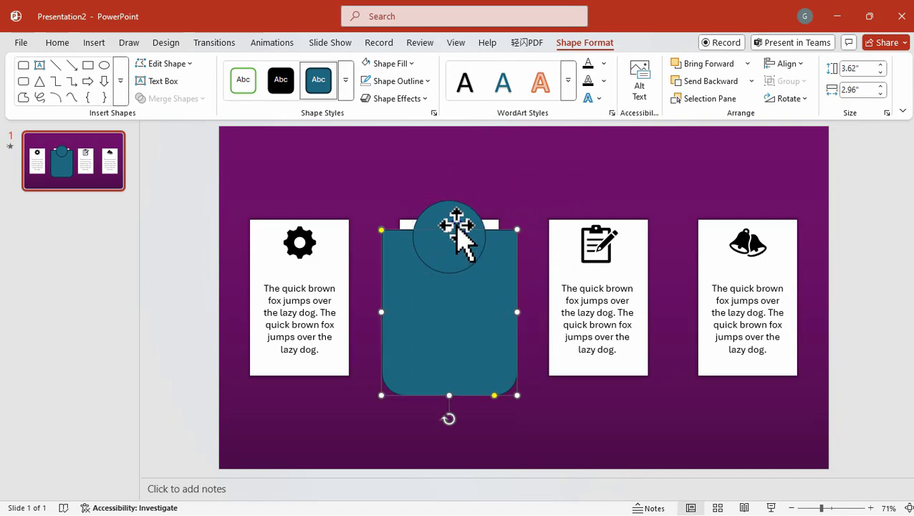
pyautogui.keyDown('shift'); pyautogui.click(445, 211); pyautogui.keyUp('shift')
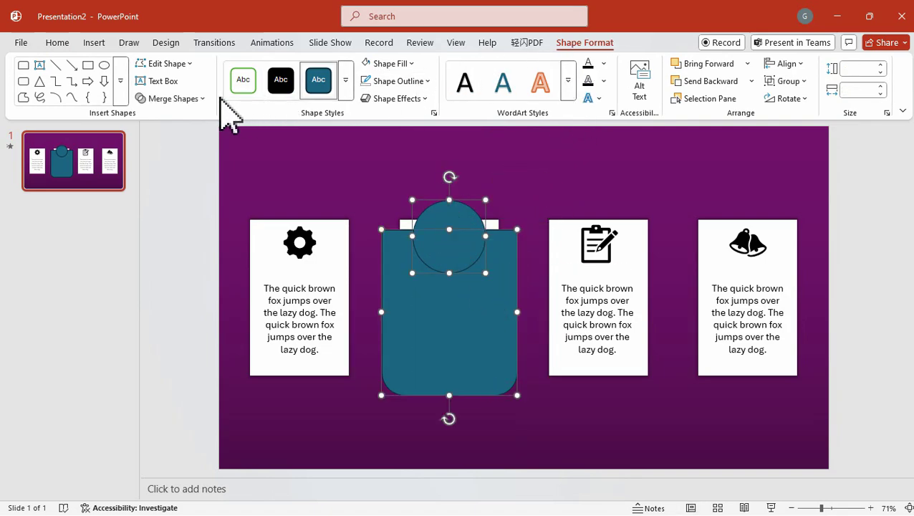
pyautogui.click(177, 98)
pyautogui.click(181, 189)
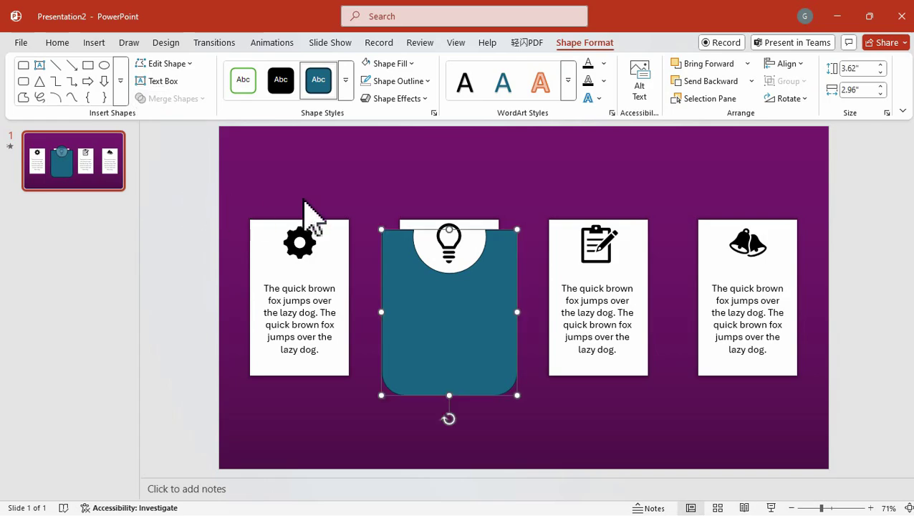
pyautogui.click(419, 190)
# Give the notched cover no outline, a green fill and an outer shadow.
pyautogui.click(418, 279)
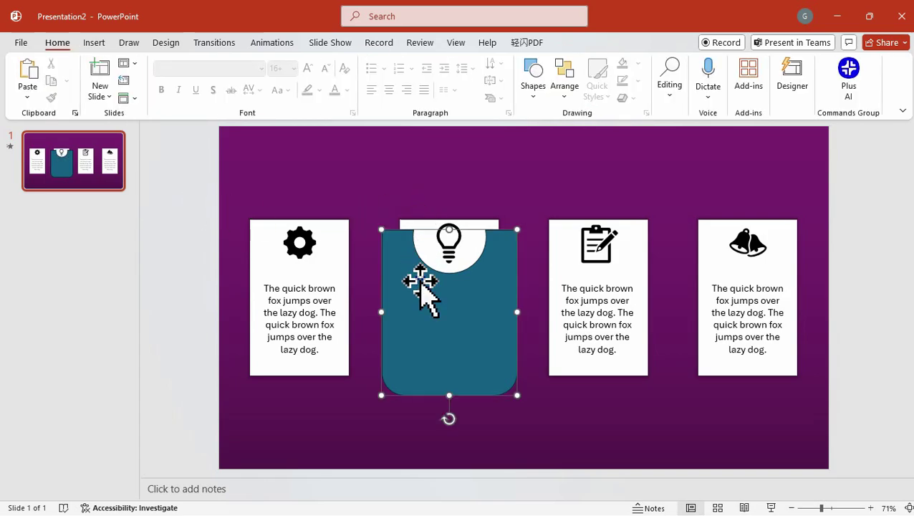
pyautogui.click(412, 100)
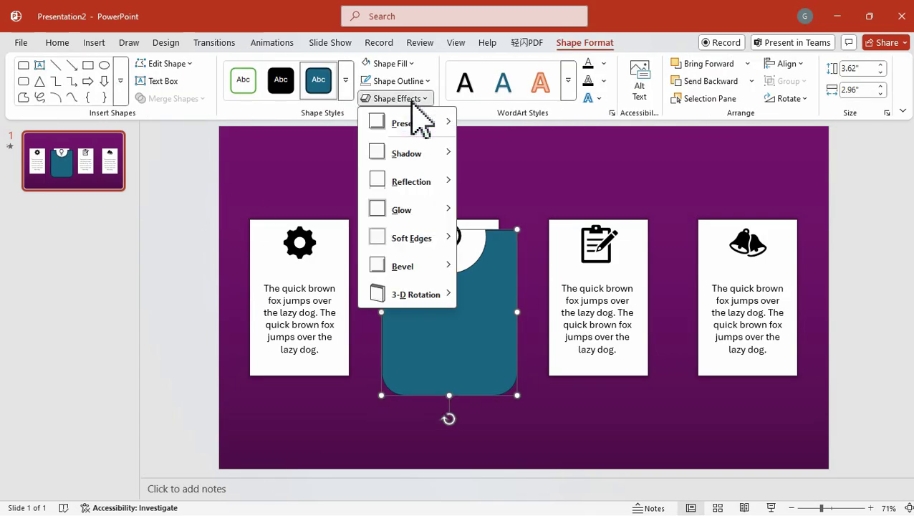
pyautogui.click(400, 81)
pyautogui.click(424, 310)
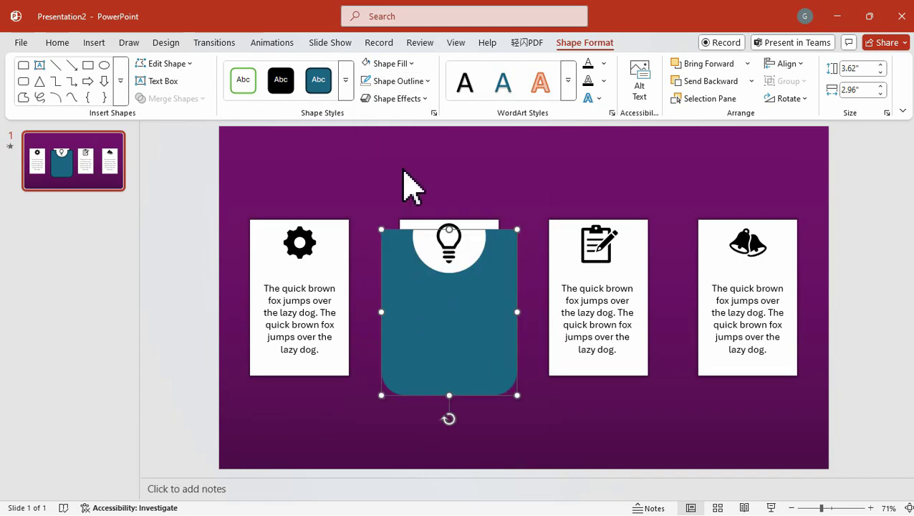
pyautogui.click(390, 64)
pyautogui.click(462, 267)
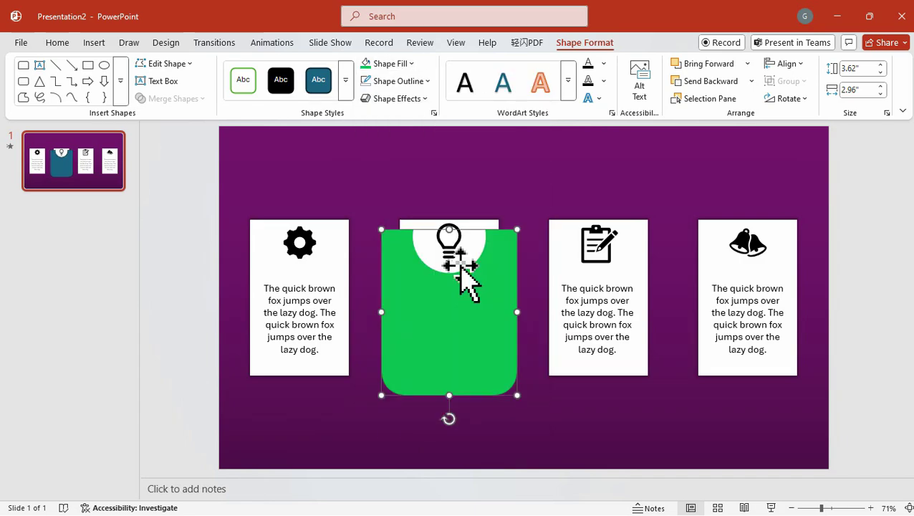
pyautogui.click(396, 98)
pyautogui.moveTo(422, 159)
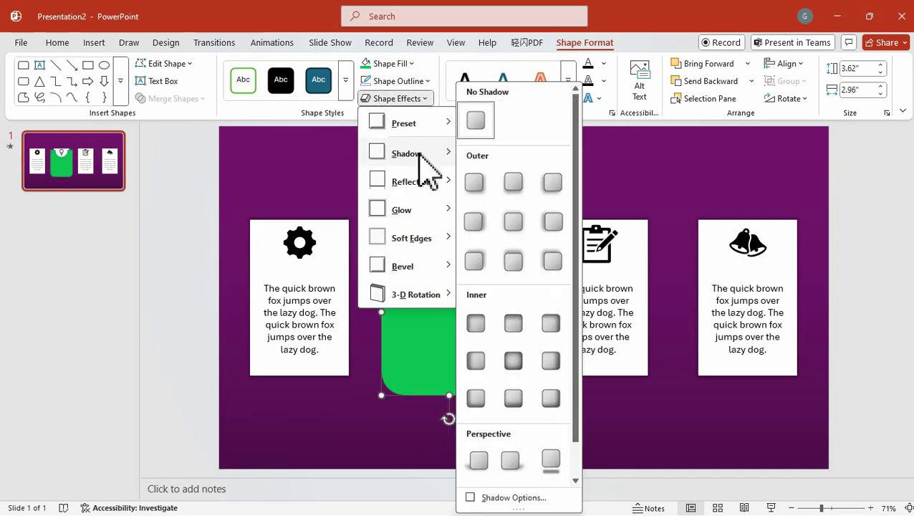
pyautogui.click(511, 223)
pyautogui.click(533, 210)
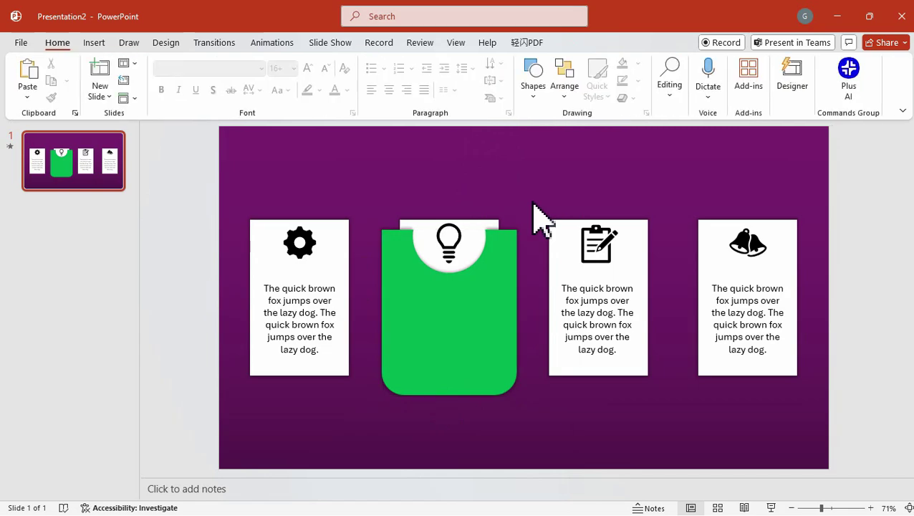
# Copy the green cover onto the first (gear) card and fill it red.
pyautogui.rightClick(508, 255)
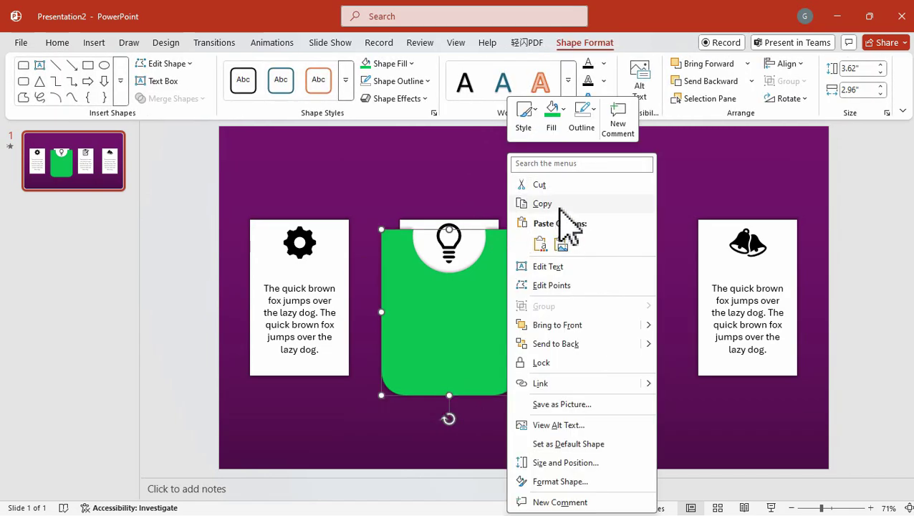
pyautogui.click(560, 206)
pyautogui.hotkey('ctrl', 'v')
pyautogui.moveTo(515, 295); pyautogui.dragTo(353, 286)
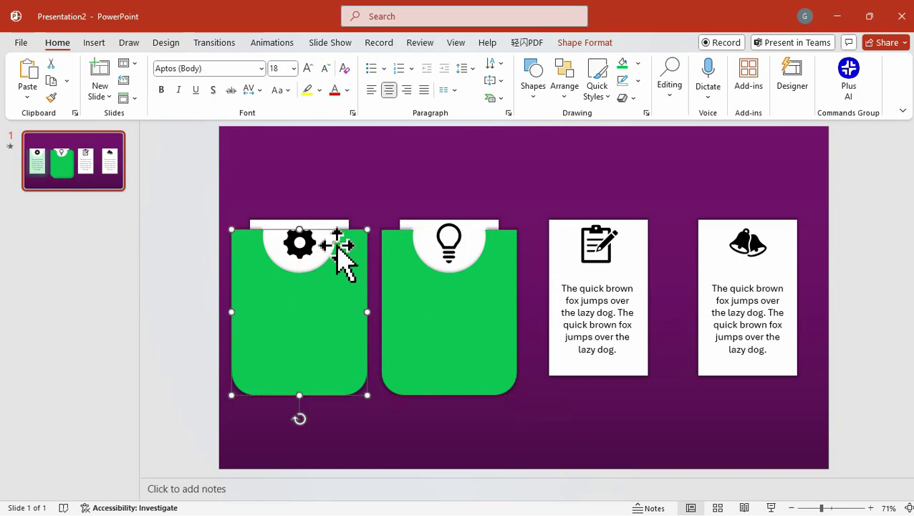
pyautogui.click(585, 43)
pyautogui.click(390, 63)
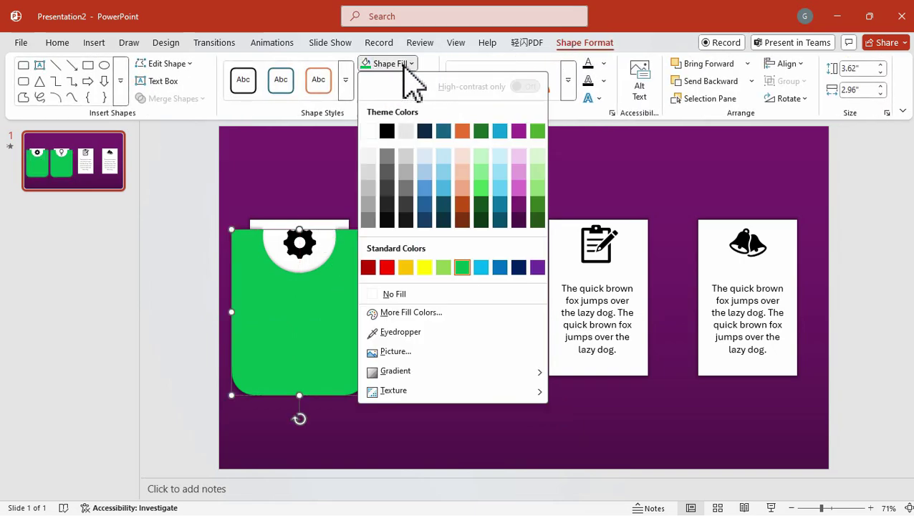
pyautogui.click(387, 267)
pyautogui.click(401, 190)
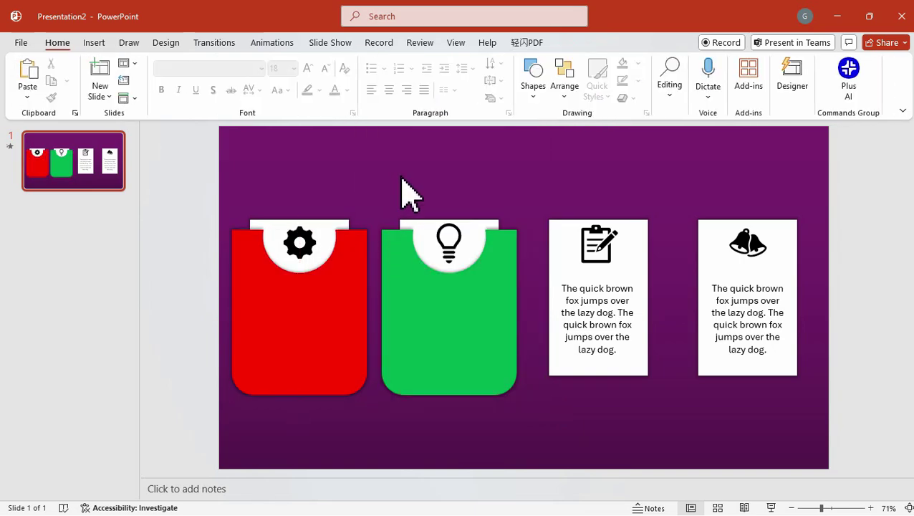
# Paste another cover over the third card and fill it blue.
pyautogui.hotkey('ctrl', 'v')
pyautogui.moveTo(444, 287); pyautogui.dragTo(592, 296)
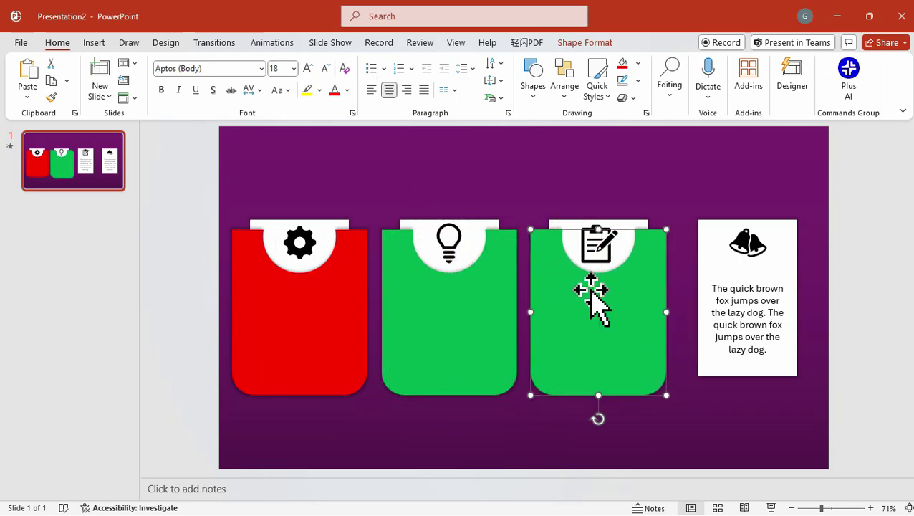
pyautogui.click(595, 44)
pyautogui.click(392, 66)
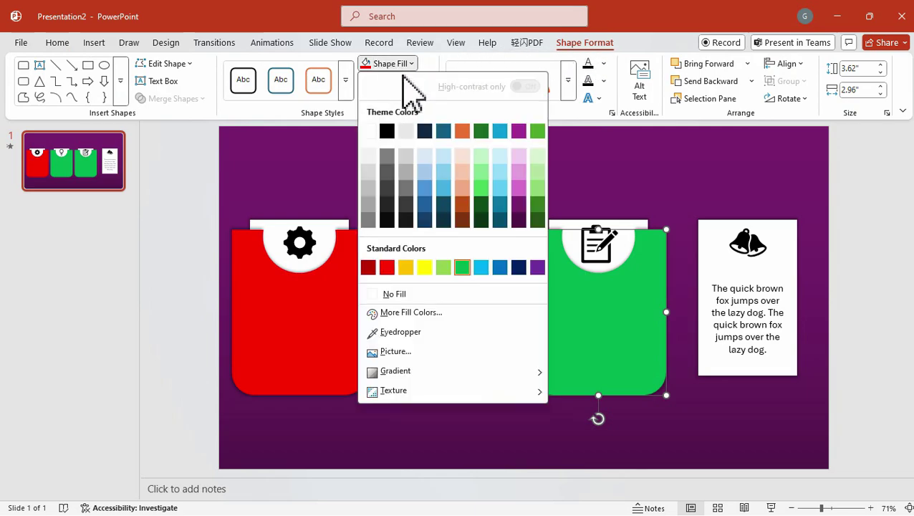
pyautogui.click(500, 267)
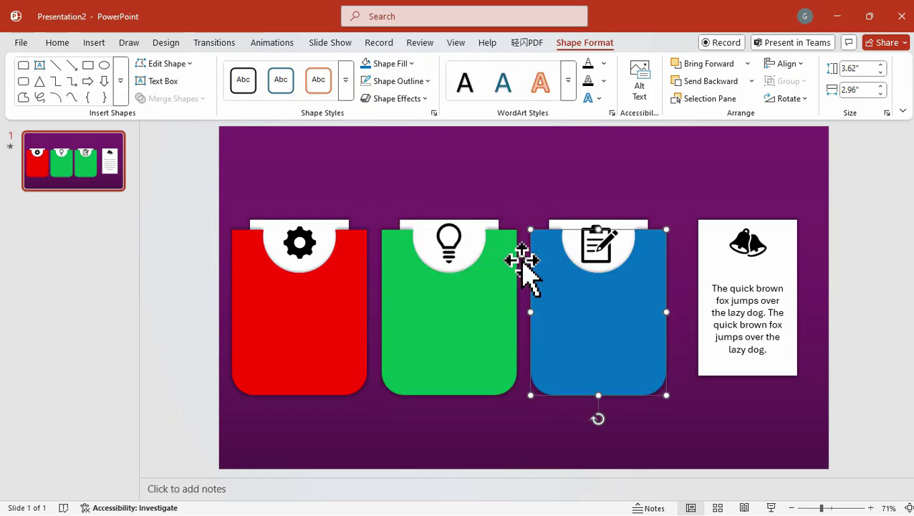
pyautogui.click(690, 194)
# Paste a cover over the fourth (bells) card and fill it gold.
pyautogui.hotkey('ctrl', 'v')
pyautogui.moveTo(465, 326); pyautogui.dragTo(753, 331)
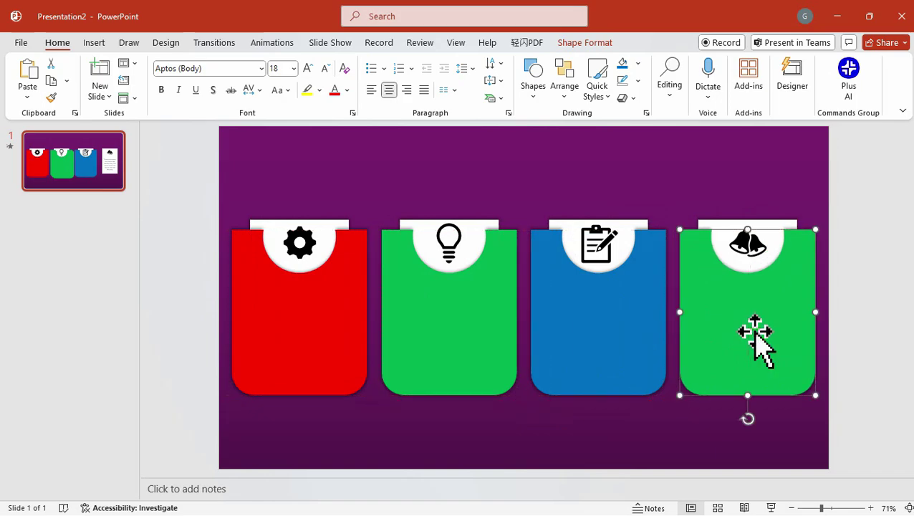
pyautogui.click(605, 43)
pyautogui.click(411, 64)
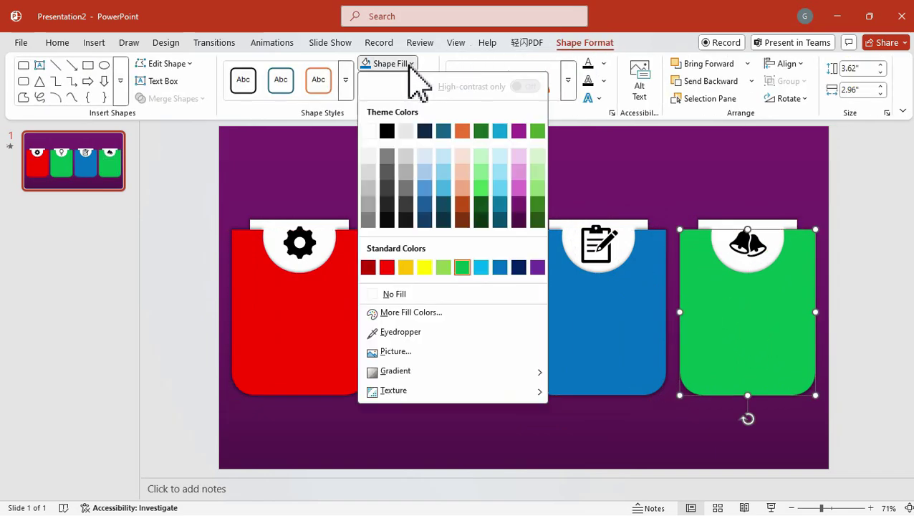
pyautogui.click(406, 268)
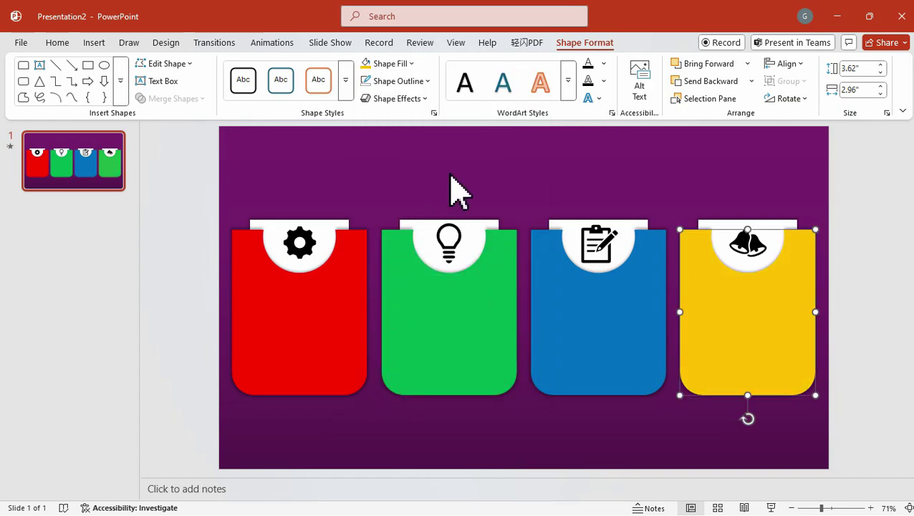
pyautogui.click(458, 171)
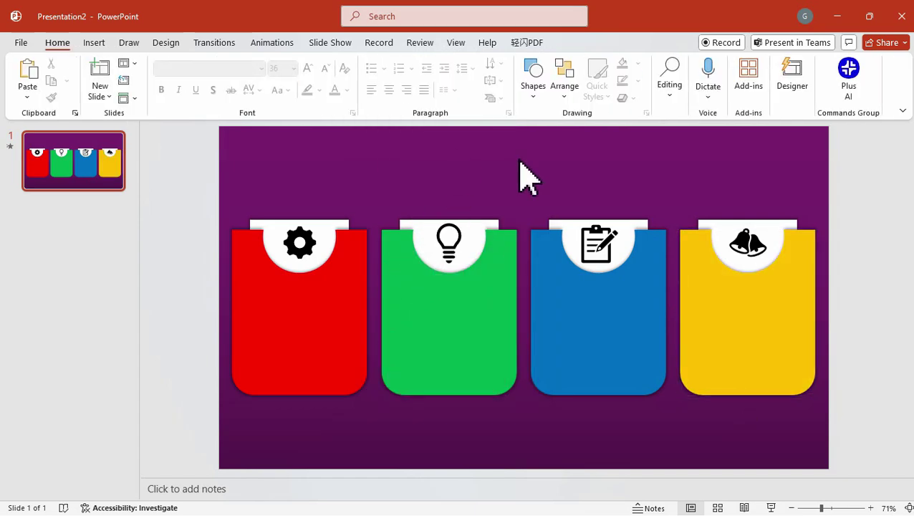
# Paste the 01–04 number labels and group the red card with 01.
pyautogui.hotkey('ctrl', 'v')
pyautogui.click(520, 161)
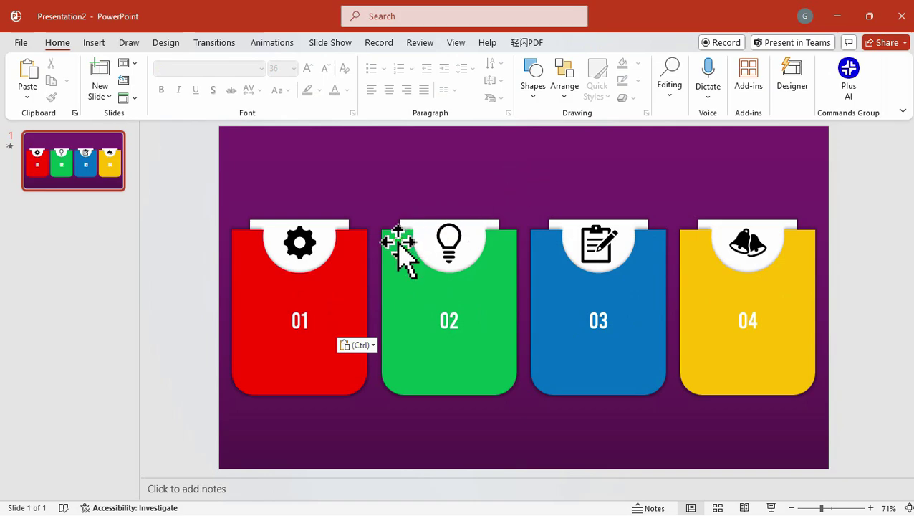
pyautogui.click(357, 265)
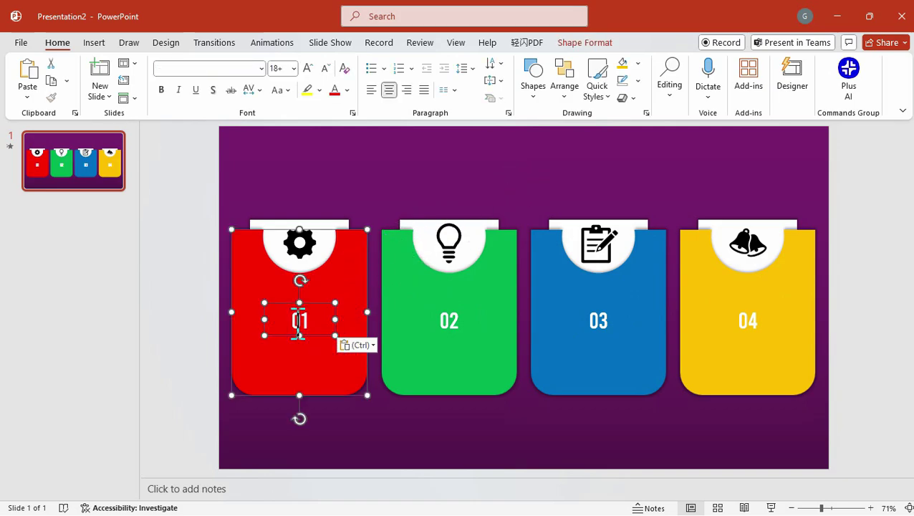
pyautogui.hotkey('ctrl', 'g')
# Group the blue card with 03 and select the yellow card with 04.
pyautogui.click(505, 279)
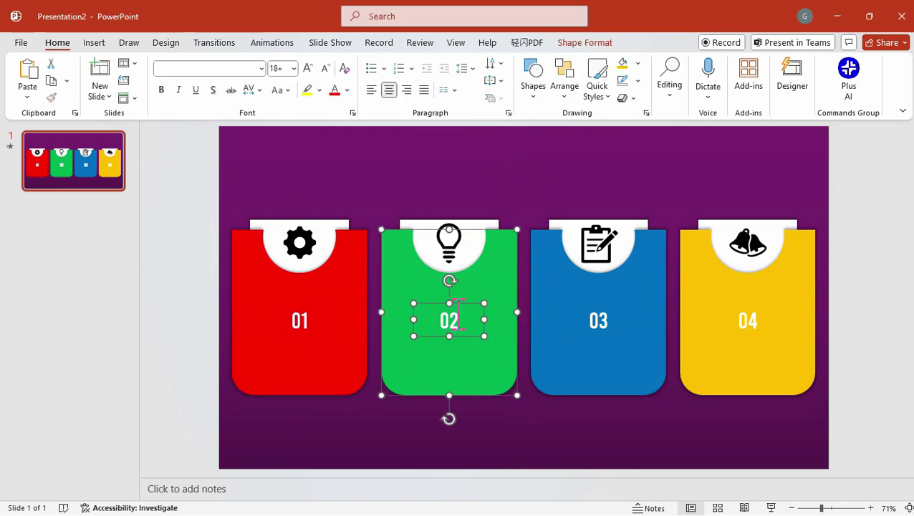
pyautogui.click(557, 296)
pyautogui.keyDown('shift'); pyautogui.click(591, 320); pyautogui.keyUp('shift')
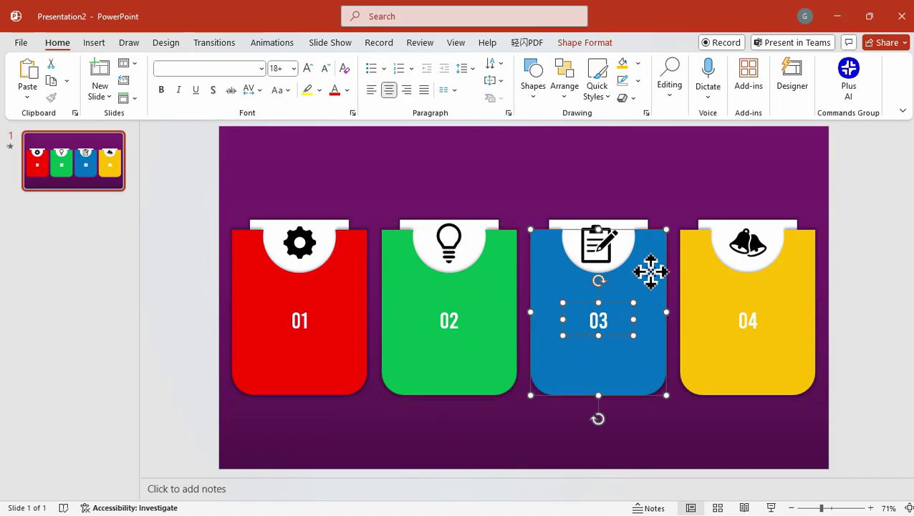
pyautogui.rightClick(649, 267)
pyautogui.moveTo(700, 341)
pyautogui.click(823, 329)
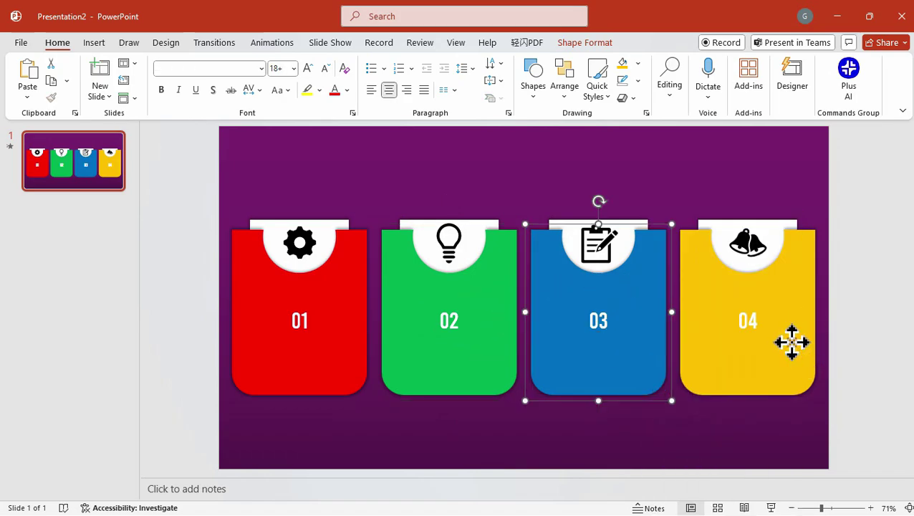
pyautogui.click(791, 341)
pyautogui.keyDown('shift'); pyautogui.click(753, 320); pyautogui.keyUp('shift')
pyautogui.click(699, 193)
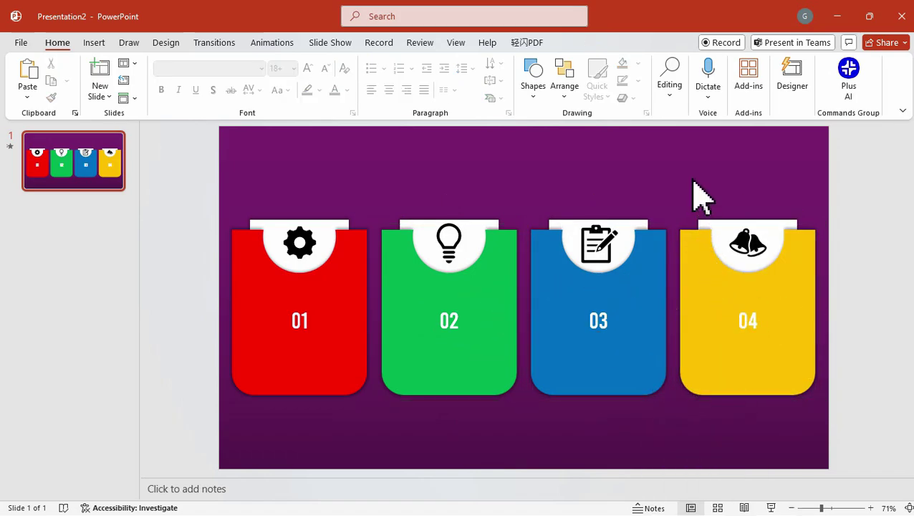
pyautogui.rightClick(103, 179)
# Duplicate slide 1, raise the gear card and lower the red 01 pocket beneath it.
pyautogui.click(167, 314)
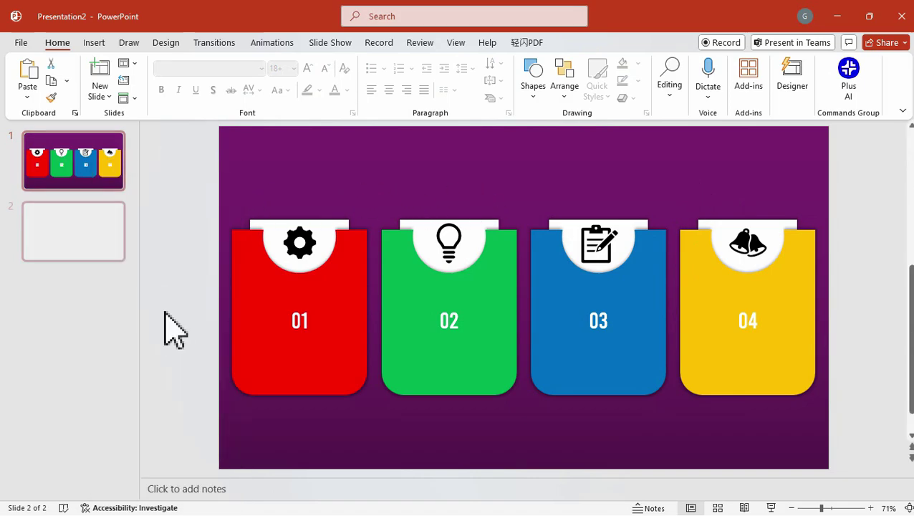
pyautogui.click(310, 252)
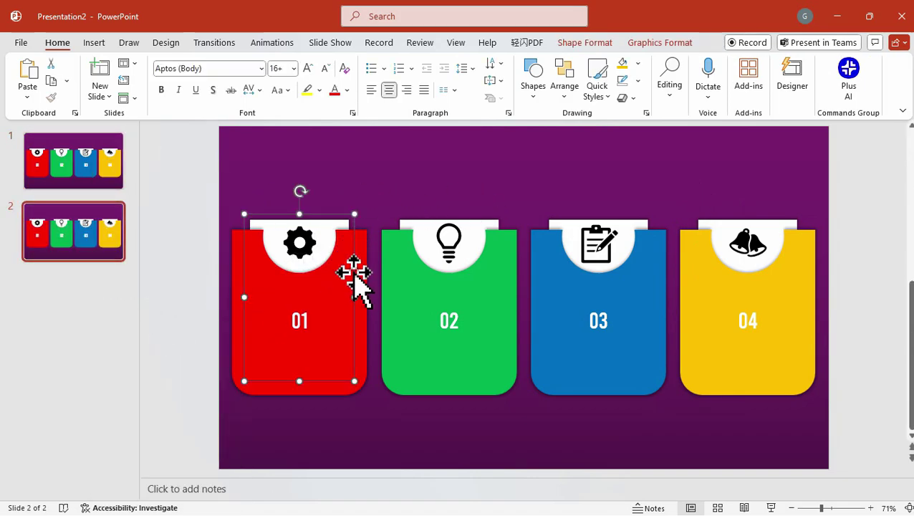
pyautogui.moveTo(357, 281); pyautogui.dragTo(367, 263)
pyautogui.click(370, 229)
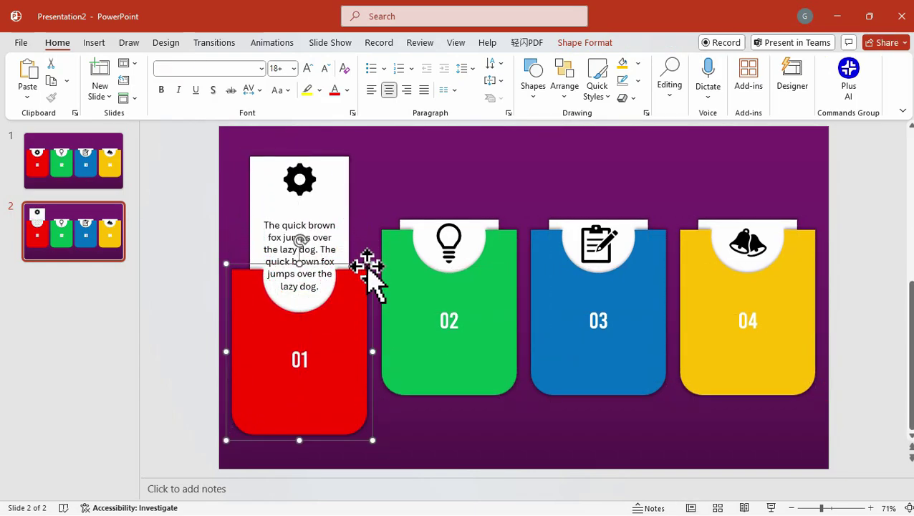
pyautogui.click(421, 199)
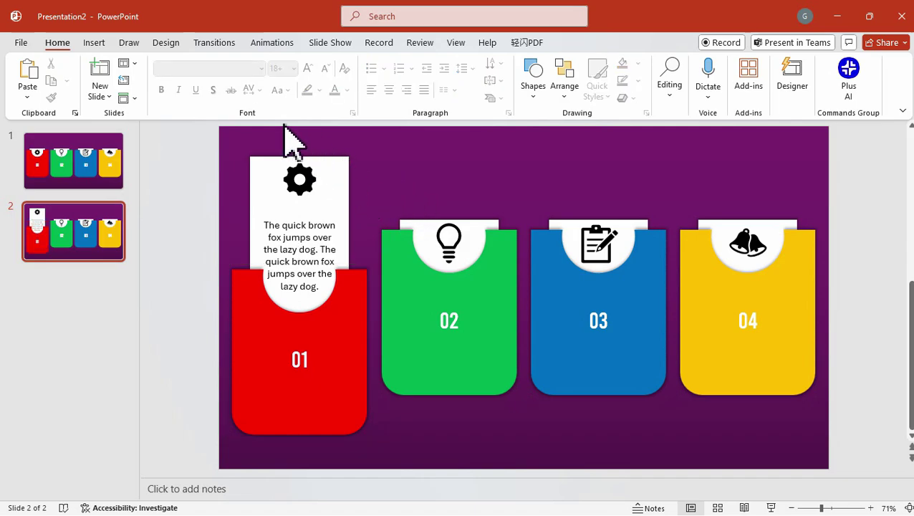
# Apply the Morph transition to slide 2 and duplicate it as slide 3.
pyautogui.click(215, 43)
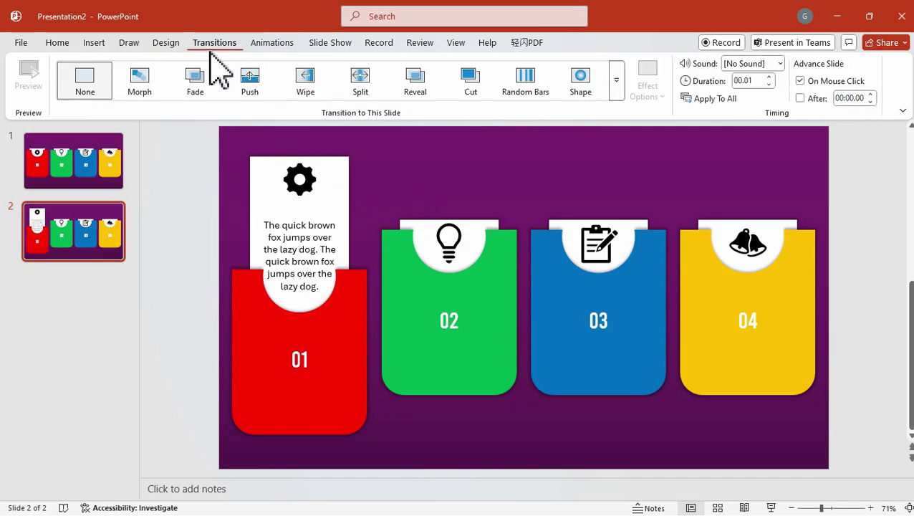
pyautogui.click(150, 77)
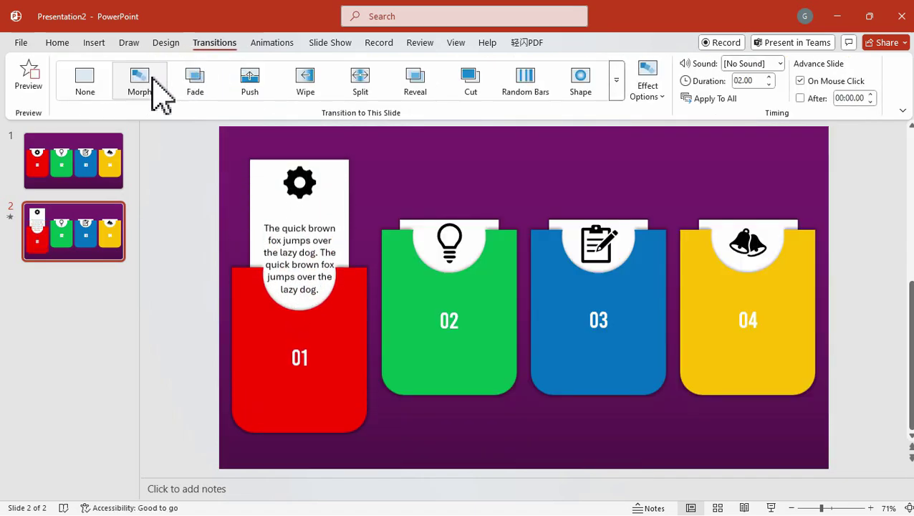
pyautogui.rightClick(83, 239)
pyautogui.click(138, 306)
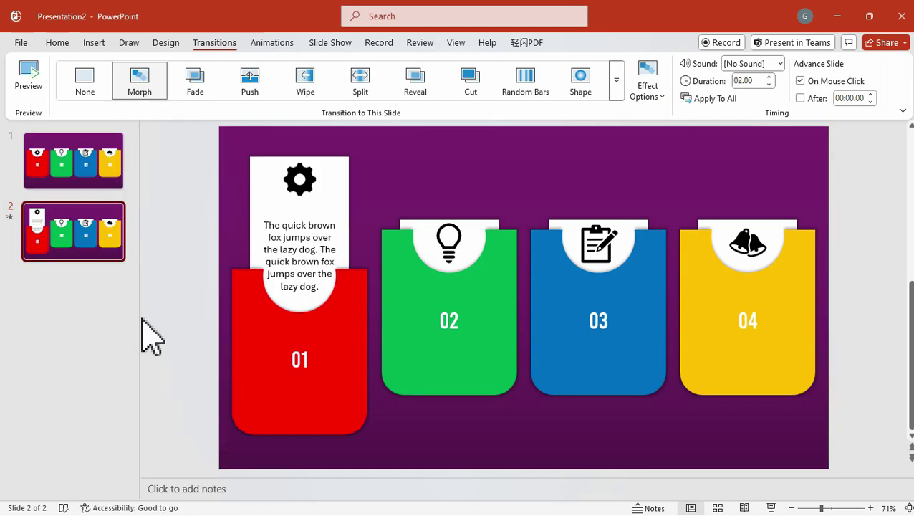
# On slide 3, raise the light bulb card above the green 02 pocket and lower the pocket in line with the red one.
pyautogui.click(407, 301)
pyautogui.click(479, 222)
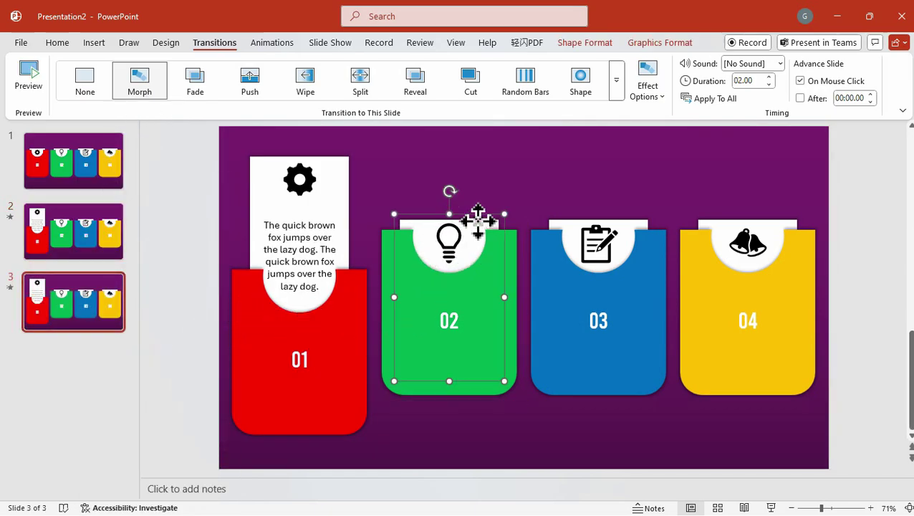
pyautogui.moveTo(507, 242); pyautogui.dragTo(504, 191)
pyautogui.click(513, 231)
pyautogui.moveTo(513, 231); pyautogui.dragTo(510, 266)
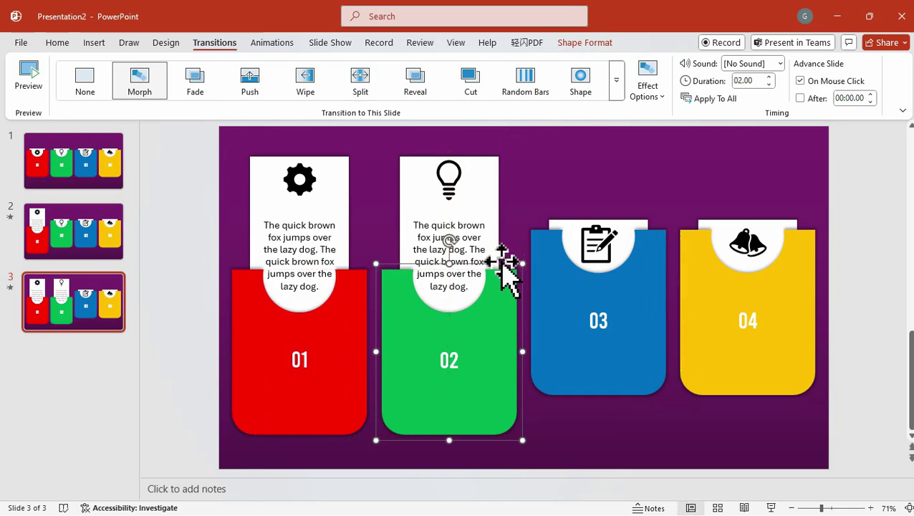
# Duplicate into slide 4, raising the clipboard card and lowering the blue 03 pocket to match.
pyautogui.rightClick(111, 304)
pyautogui.click(152, 324)
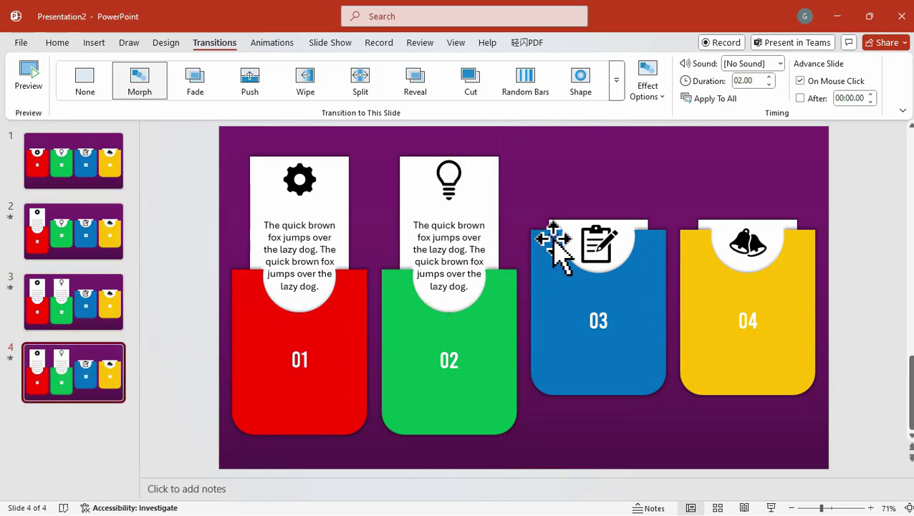
pyautogui.click(598, 232)
pyautogui.moveTo(620, 219); pyautogui.dragTo(614, 149)
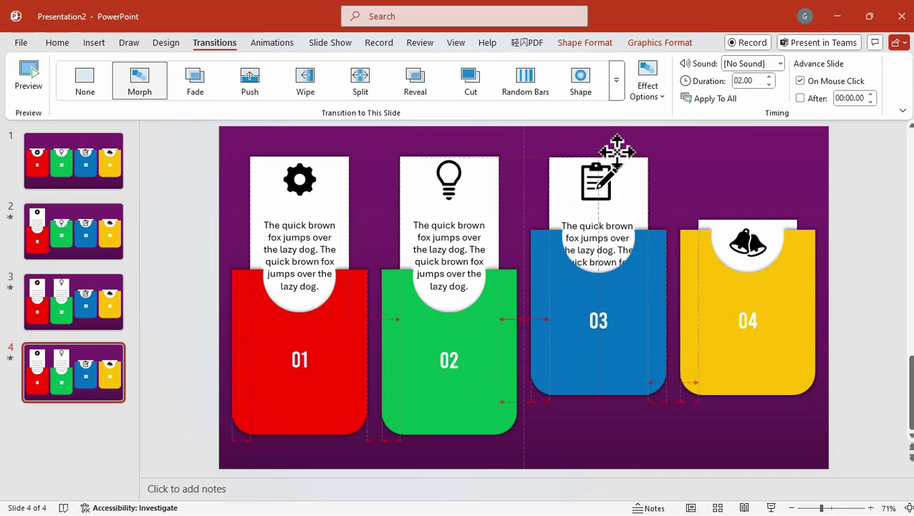
pyautogui.click(659, 262)
pyautogui.moveTo(659, 227); pyautogui.dragTo(658, 266)
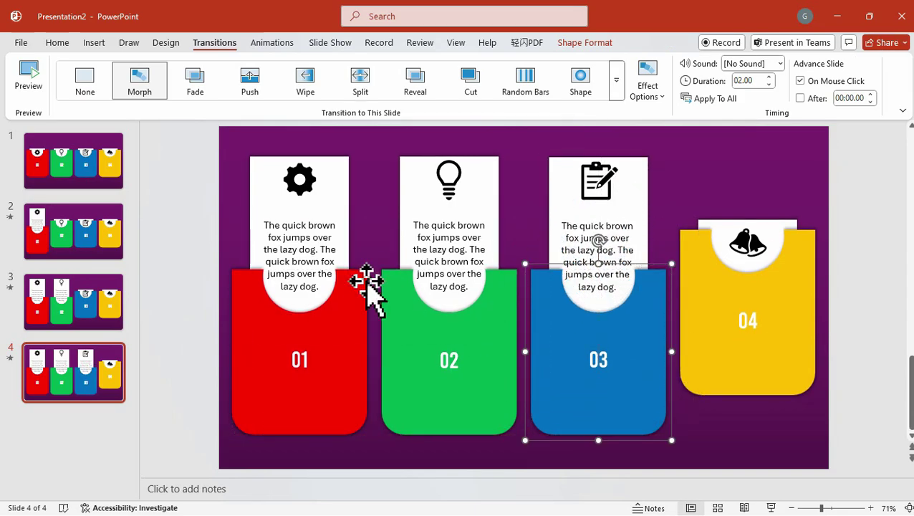
# Duplicate into slide 5, raising the bell card and lowering the yellow 04 pocket in line.
pyautogui.rightClick(104, 363)
pyautogui.click(181, 174)
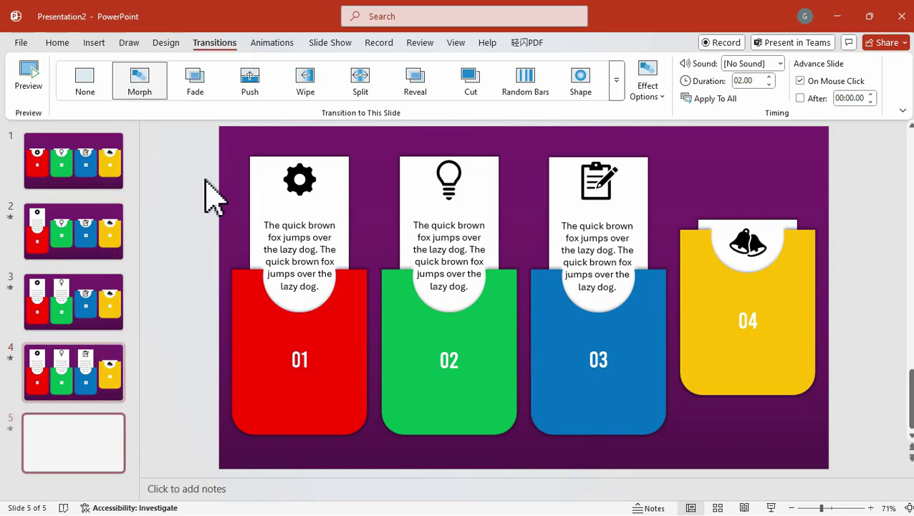
pyautogui.click(746, 245)
pyautogui.moveTo(802, 255); pyautogui.dragTo(797, 185)
pyautogui.click(810, 285)
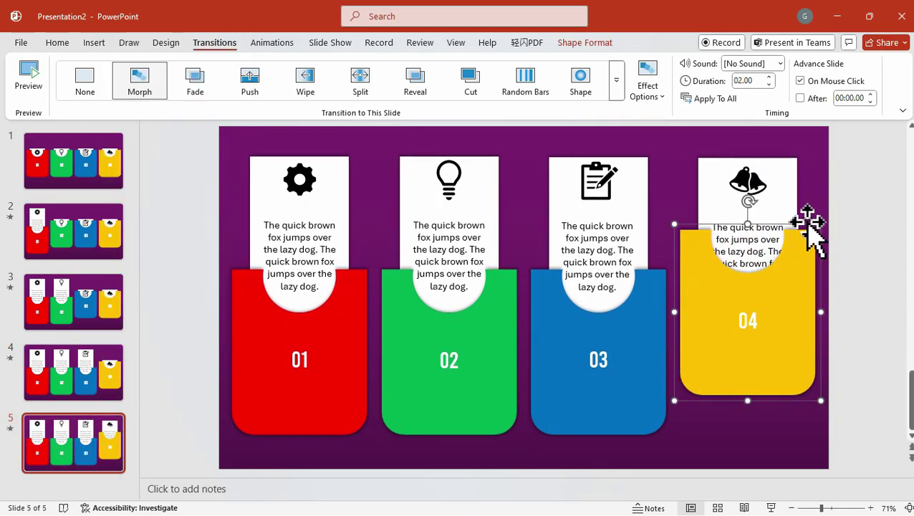
pyautogui.moveTo(810, 229); pyautogui.dragTo(802, 261)
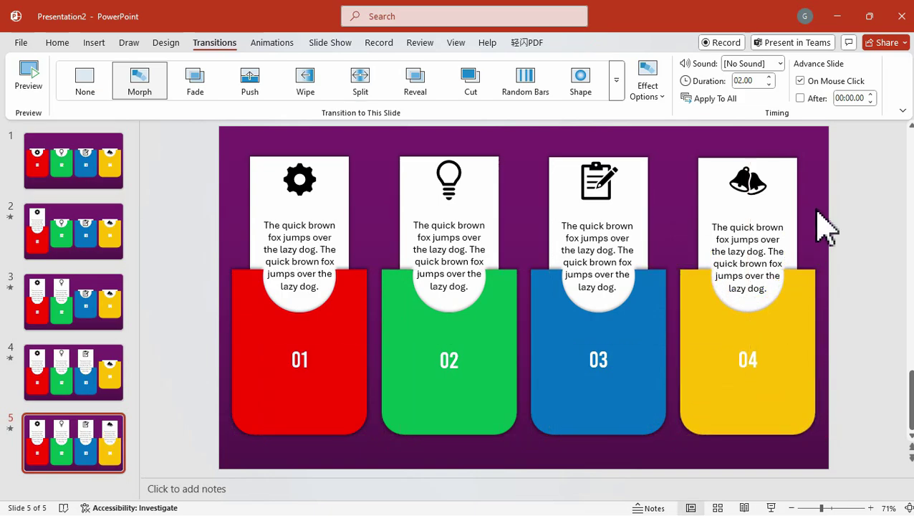
# Play the five-slide show from the beginning to watch the cards morph.
pyautogui.click(332, 43)
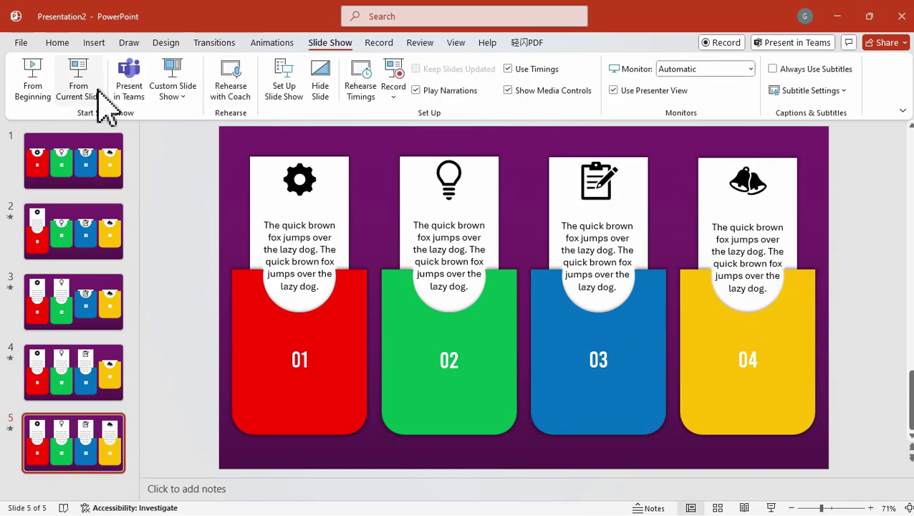